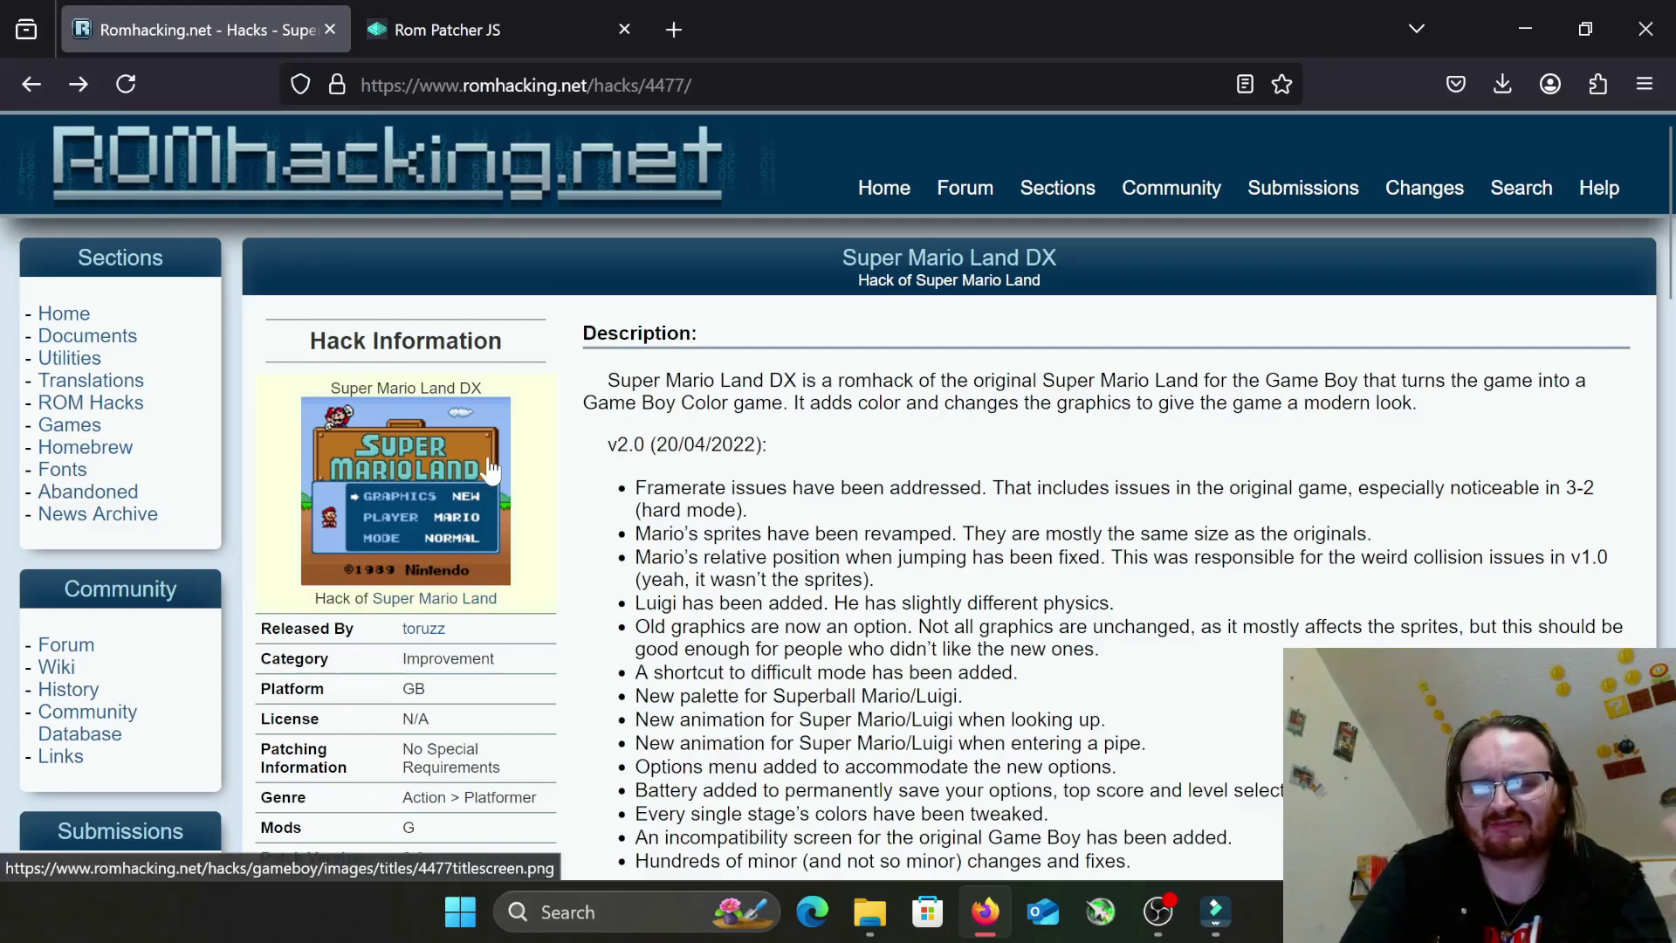
Step: Browse the Super Mario Land DX page, enlarging and then closing the first gameplay screenshot
{"action": "scroll", "coordinate": [990, 374], "scroll_direction": "down", "scroll_amount": 2}
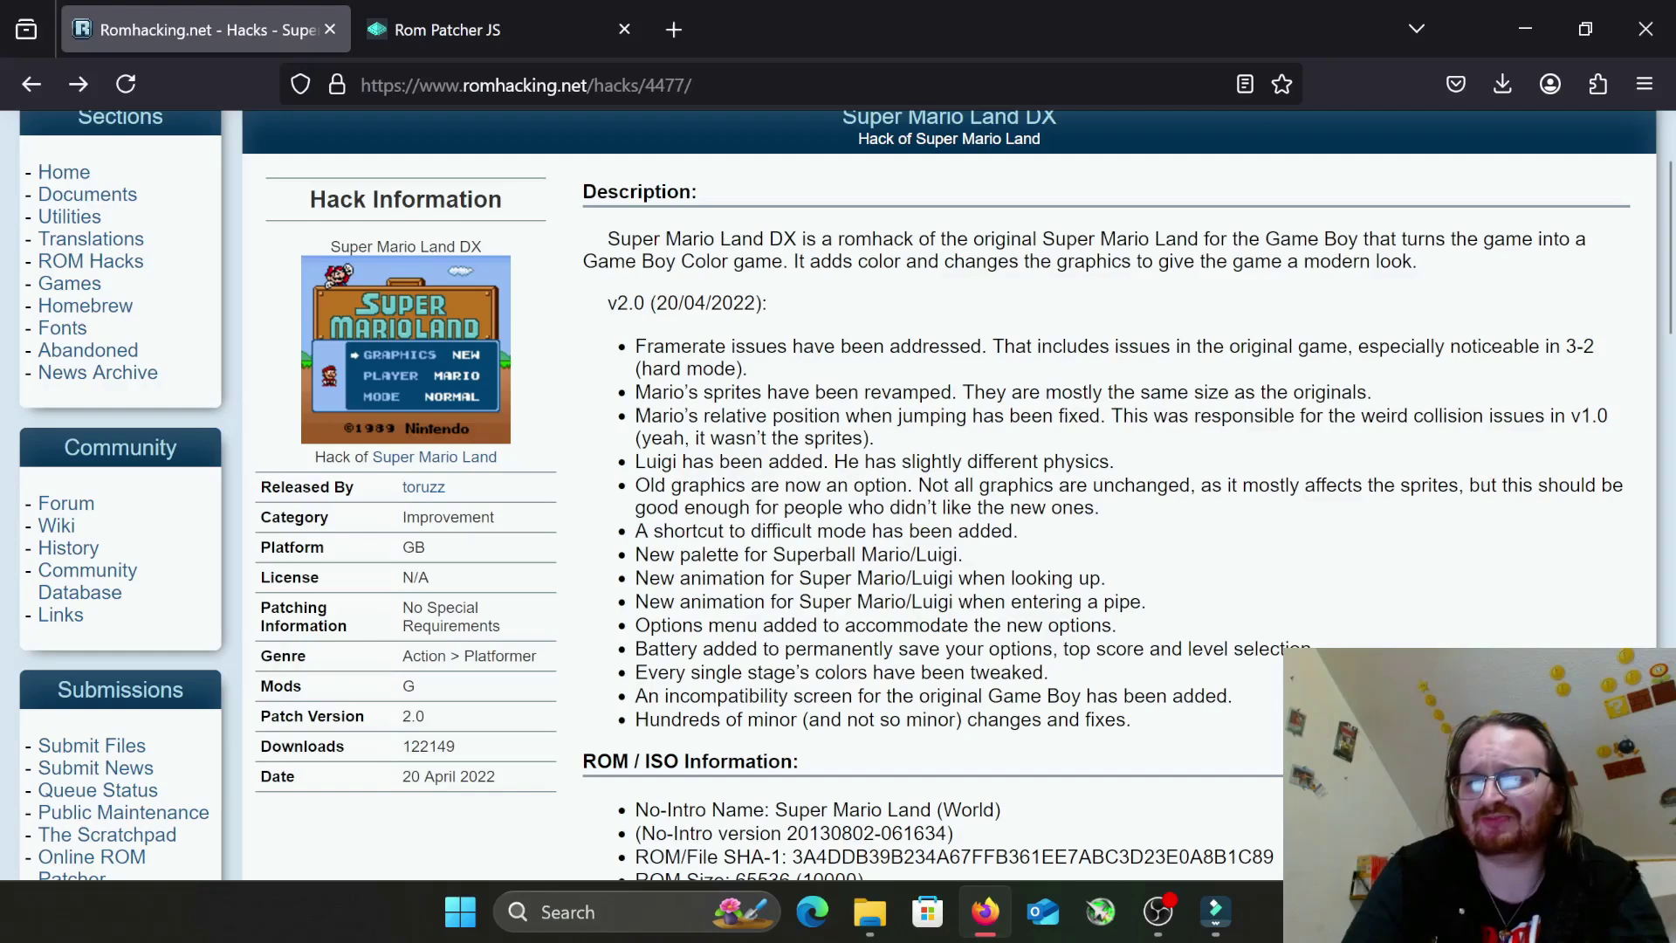
{"action": "scroll", "coordinate": [759, 505], "scroll_direction": "down", "scroll_amount": 5}
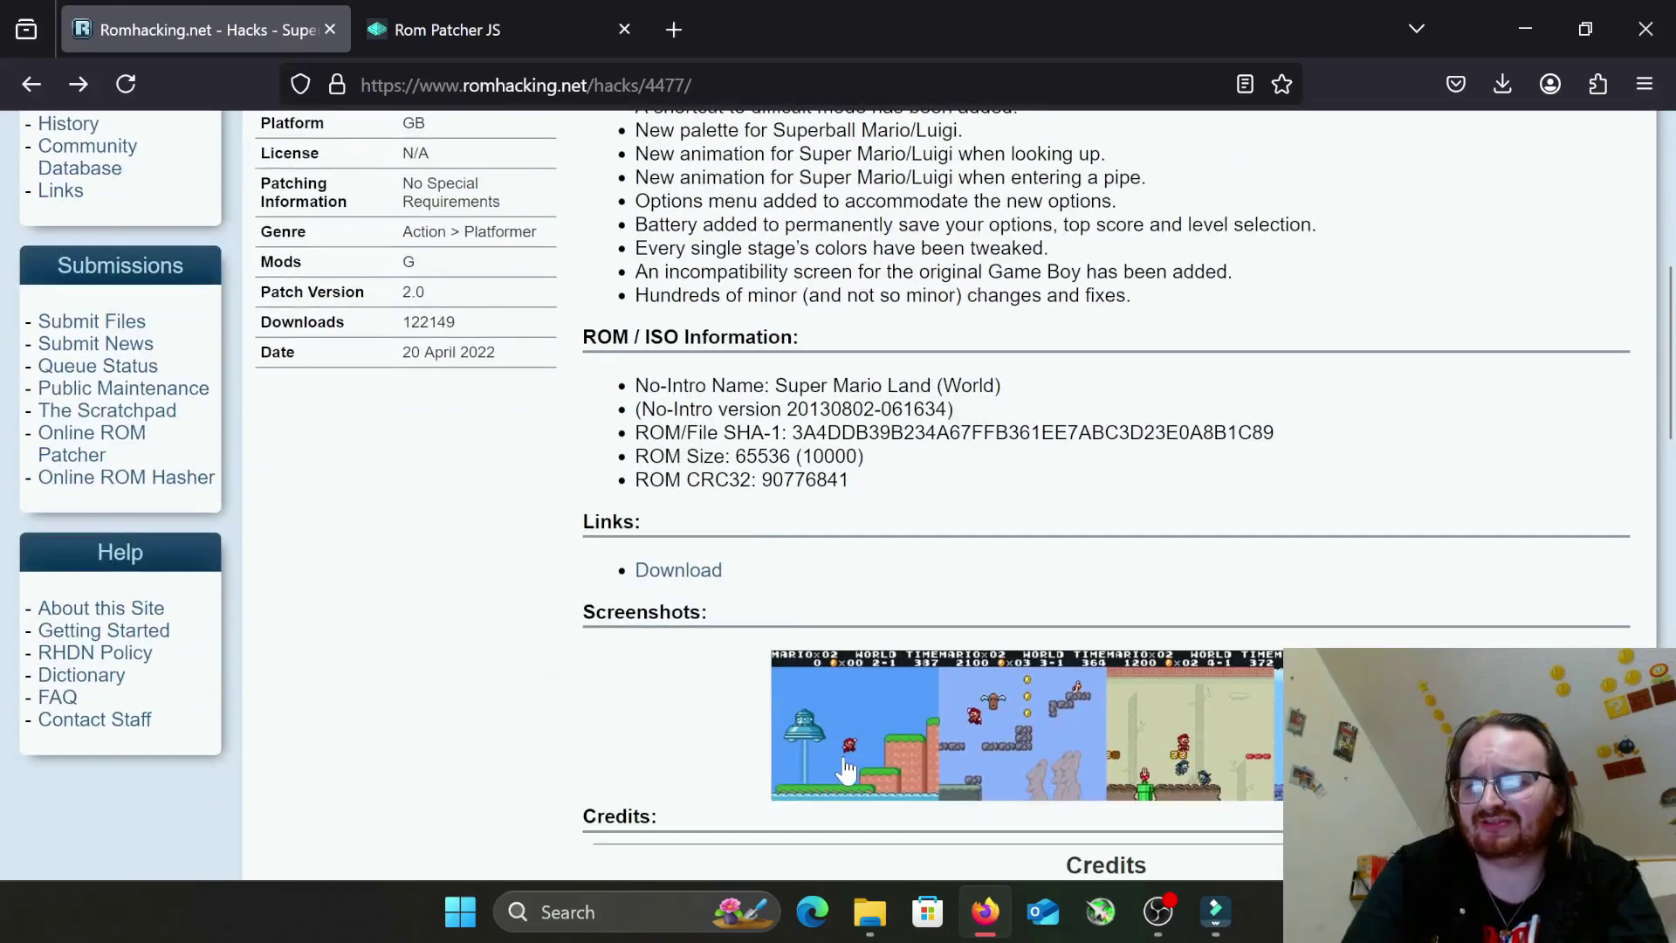
{"action": "left_click", "coordinate": [829, 724]}
{"action": "scroll", "coordinate": [547, 586], "scroll_direction": "down", "scroll_amount": 2}
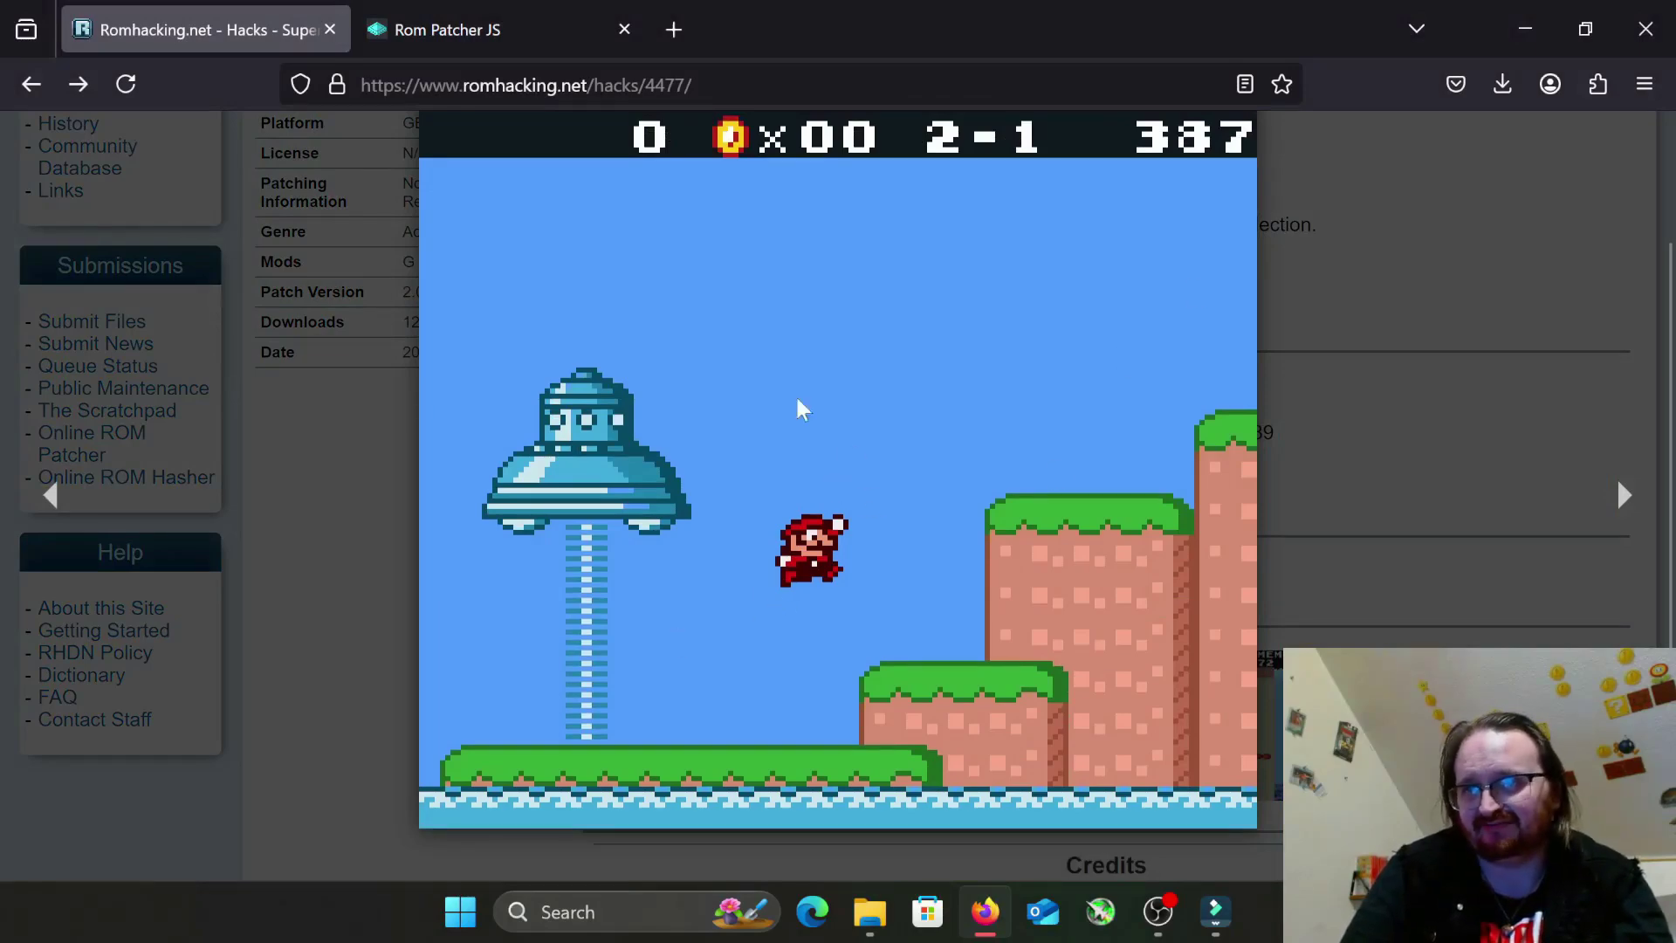
{"action": "left_click", "coordinate": [1543, 193]}
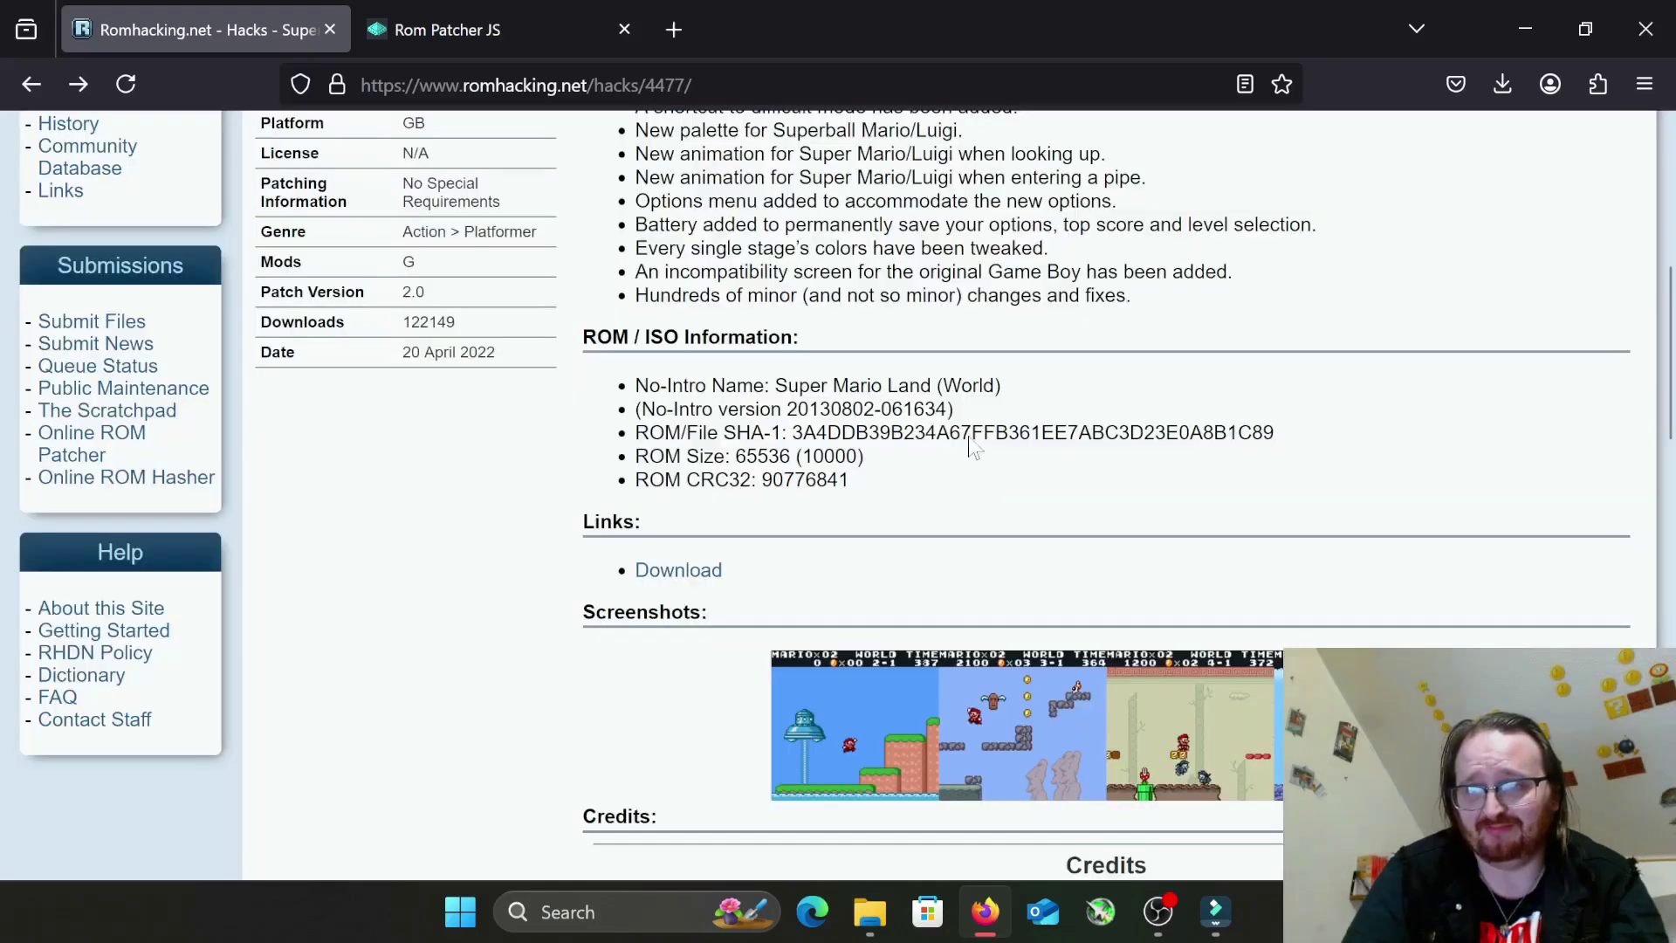
{"action": "scroll", "coordinate": [916, 480], "scroll_direction": "up", "scroll_amount": 2}
{"action": "scroll", "coordinate": [882, 510], "scroll_direction": "up", "scroll_amount": 2}
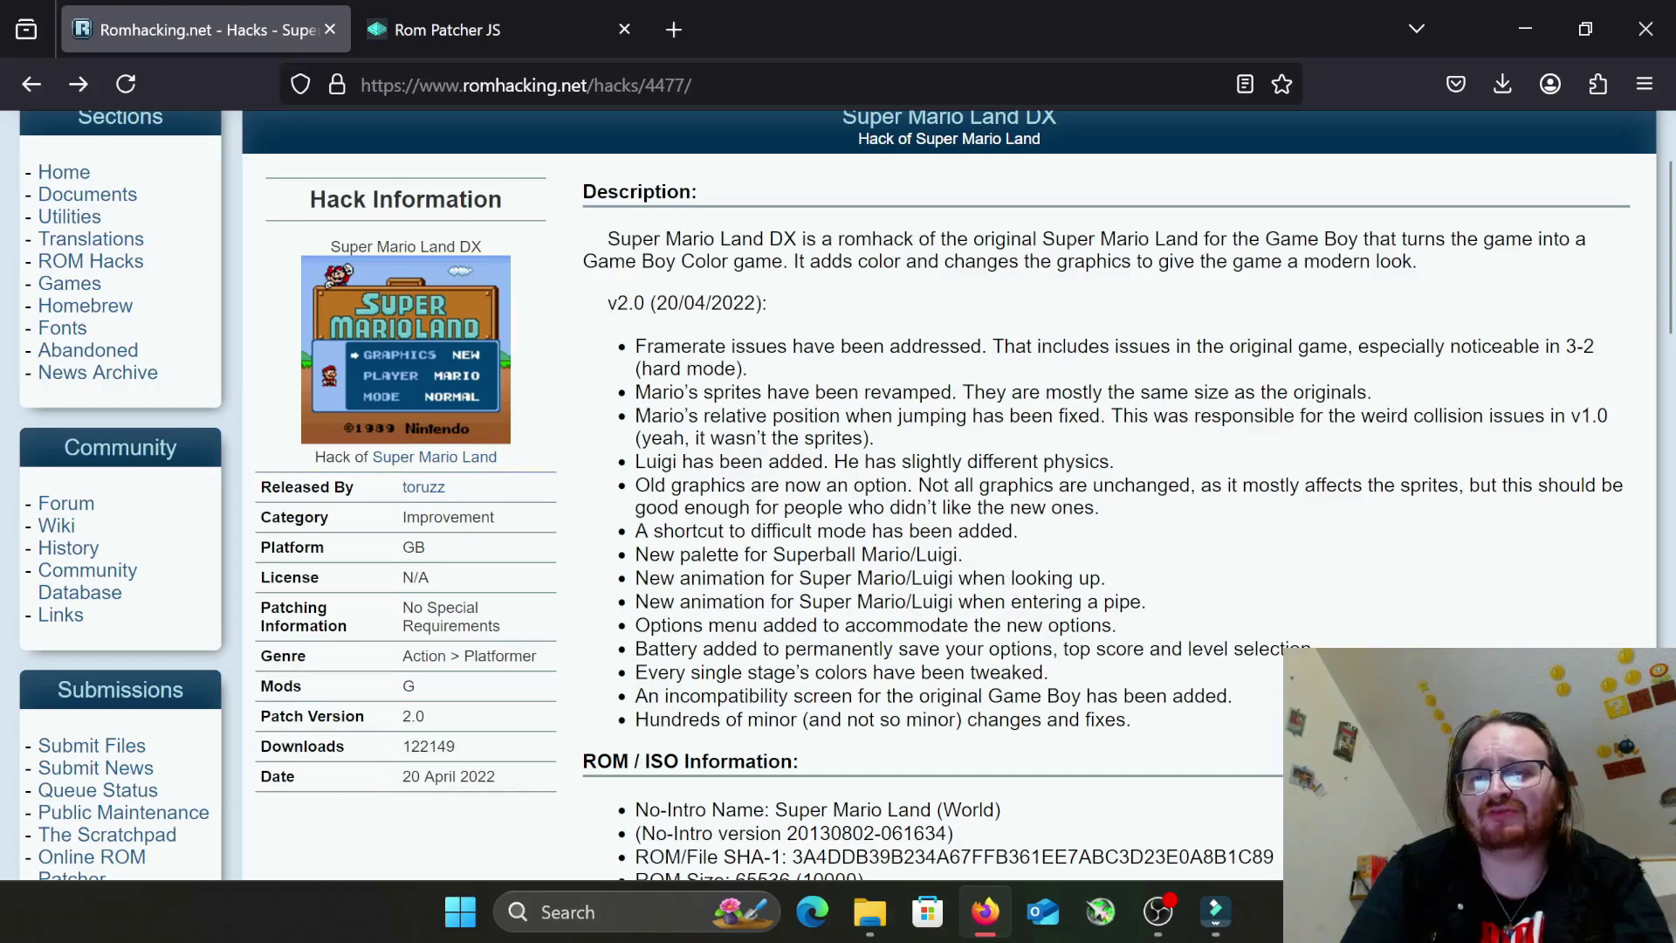
{"action": "scroll", "coordinate": [709, 585], "scroll_direction": "down", "scroll_amount": 5}
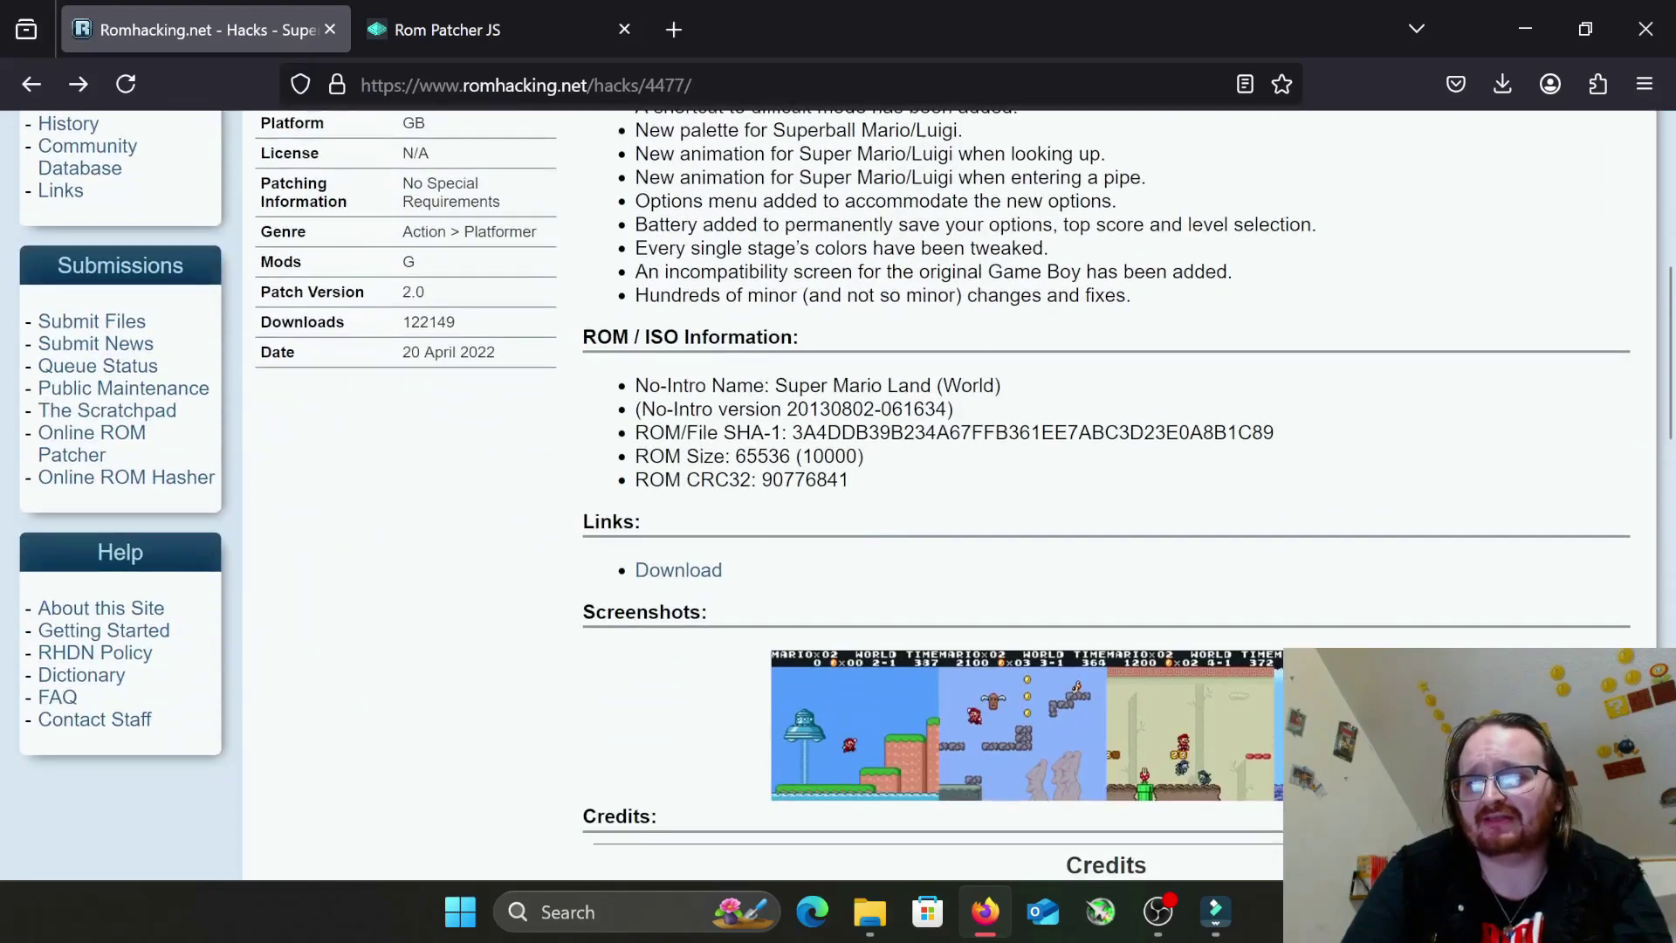
Step: Download the smldx20.zip patch archive and close the downloads list
{"action": "left_click", "coordinate": [707, 579]}
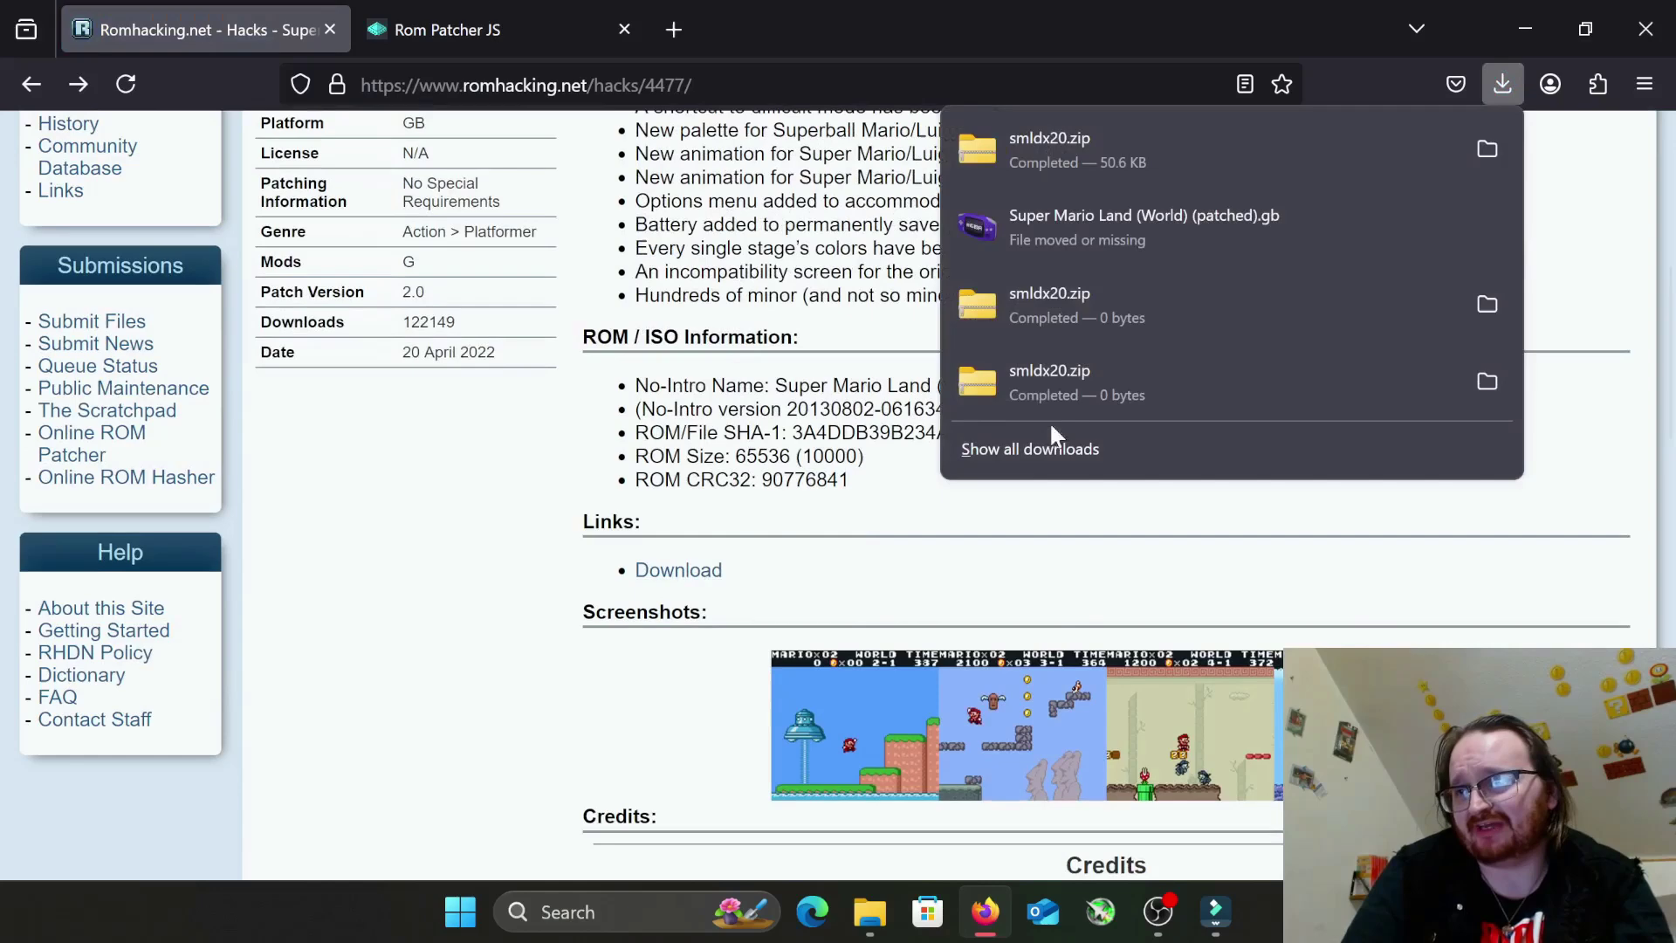
{"action": "left_click", "coordinate": [1611, 229]}
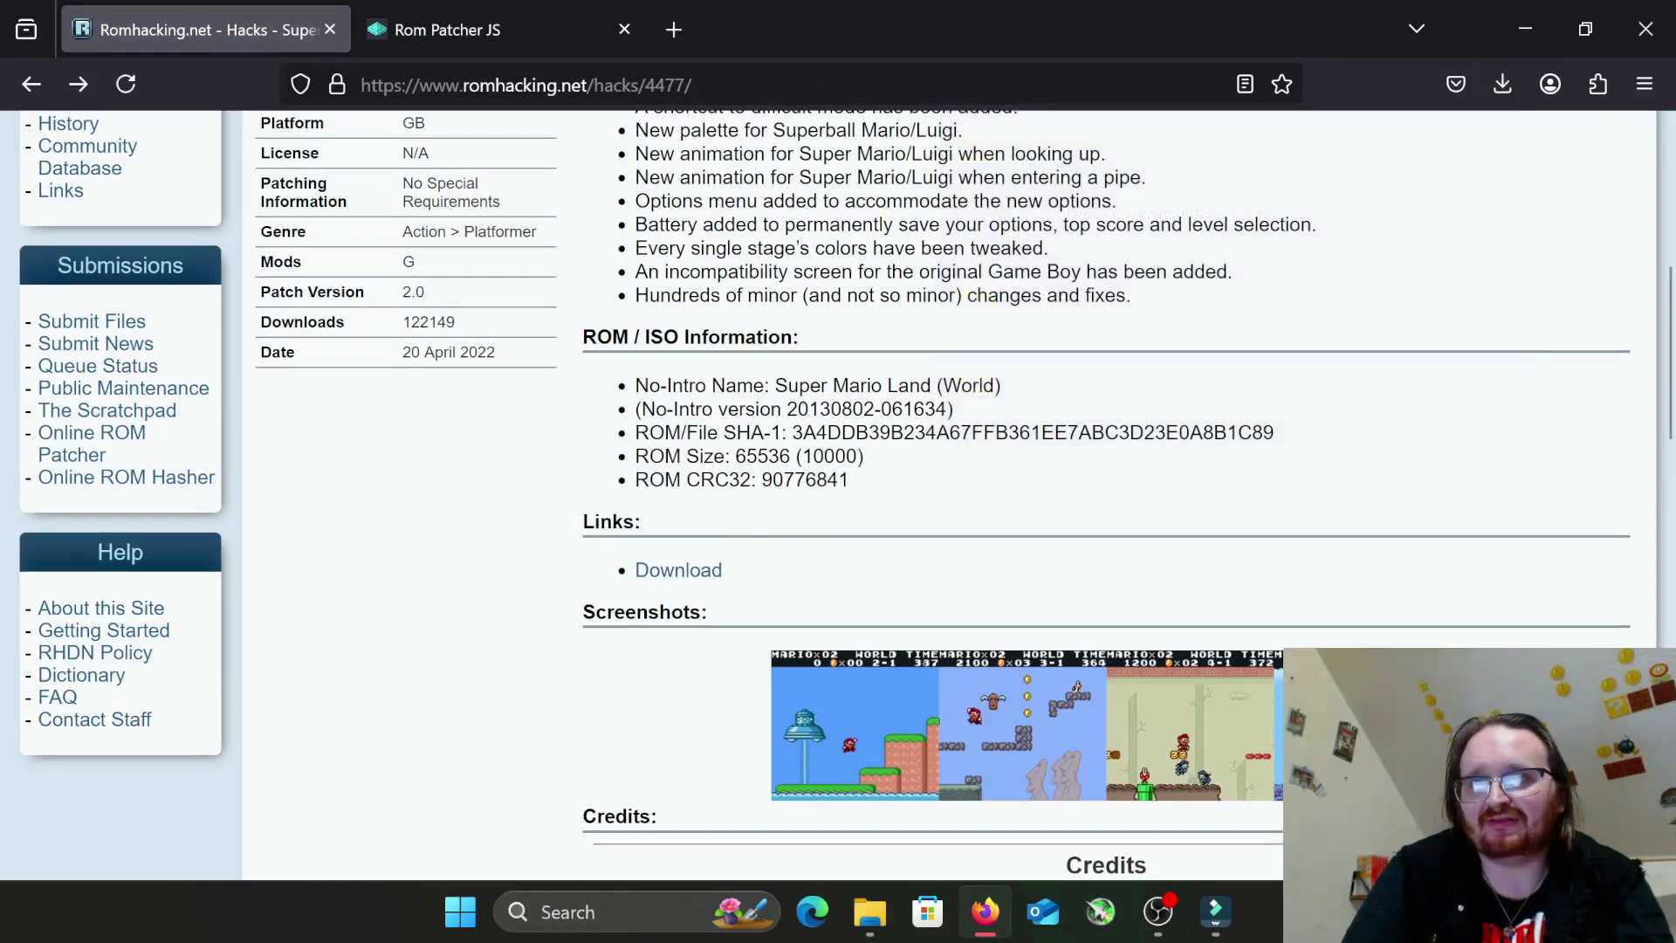
Step: Extract smldx20.zip in Downloads into a smldx20 folder, then return to Firefox
{"action": "left_click", "coordinate": [1520, 19]}
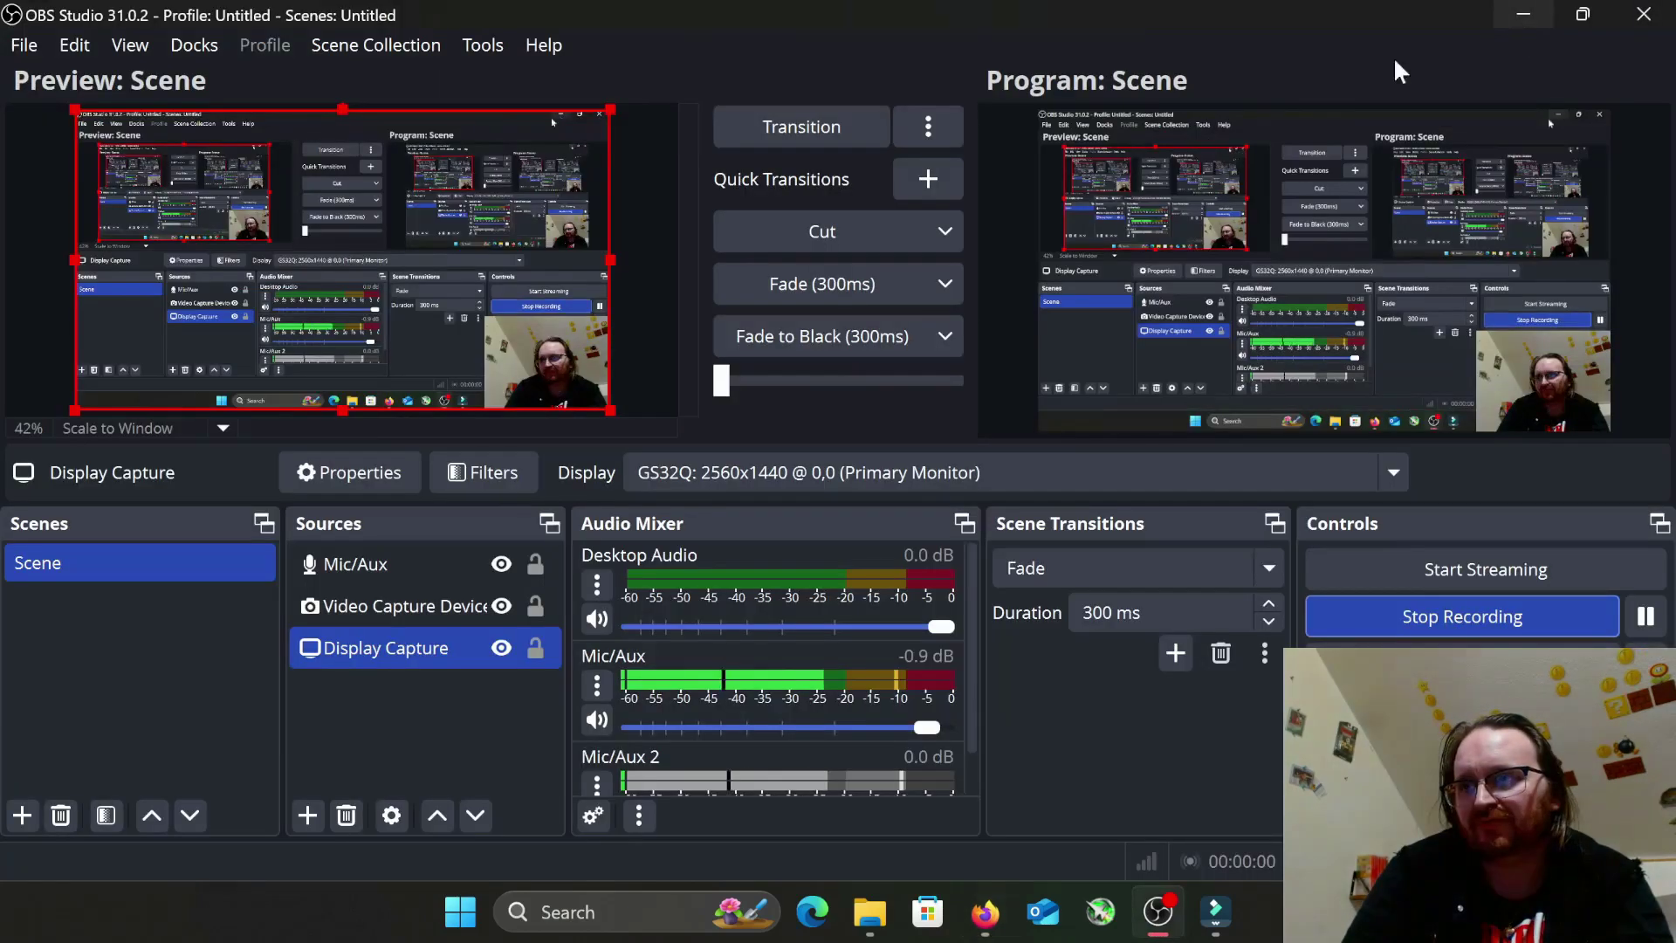
{"action": "left_click", "coordinate": [1522, 14]}
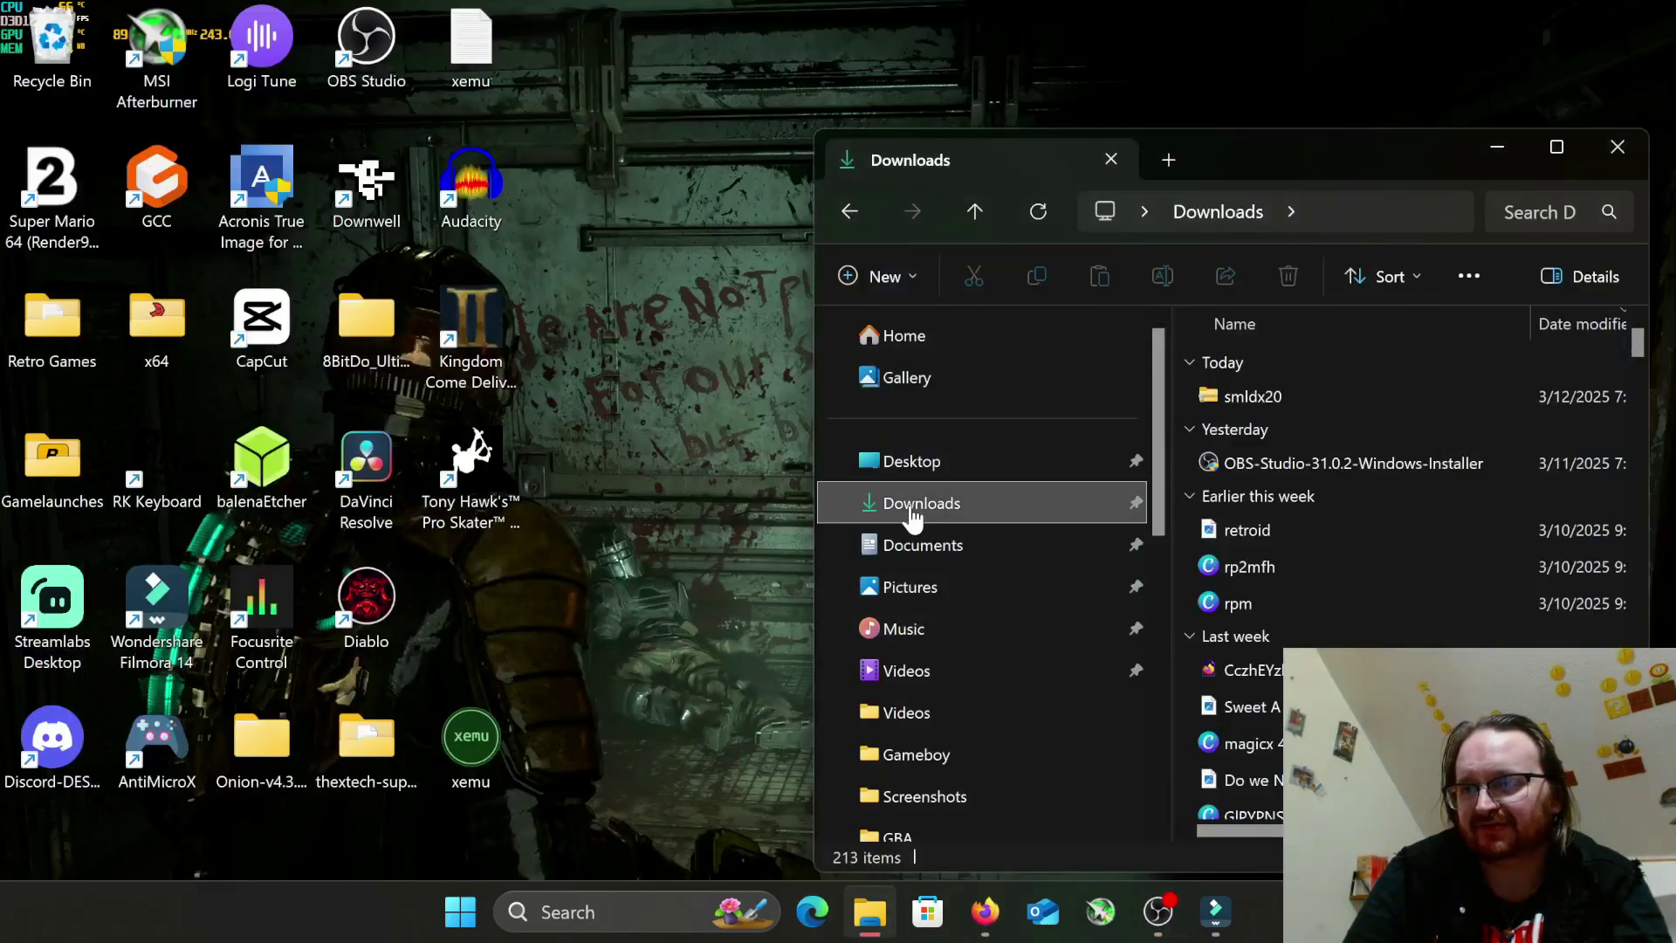
{"action": "left_click", "coordinate": [1258, 395]}
{"action": "right_click", "coordinate": [1258, 395]}
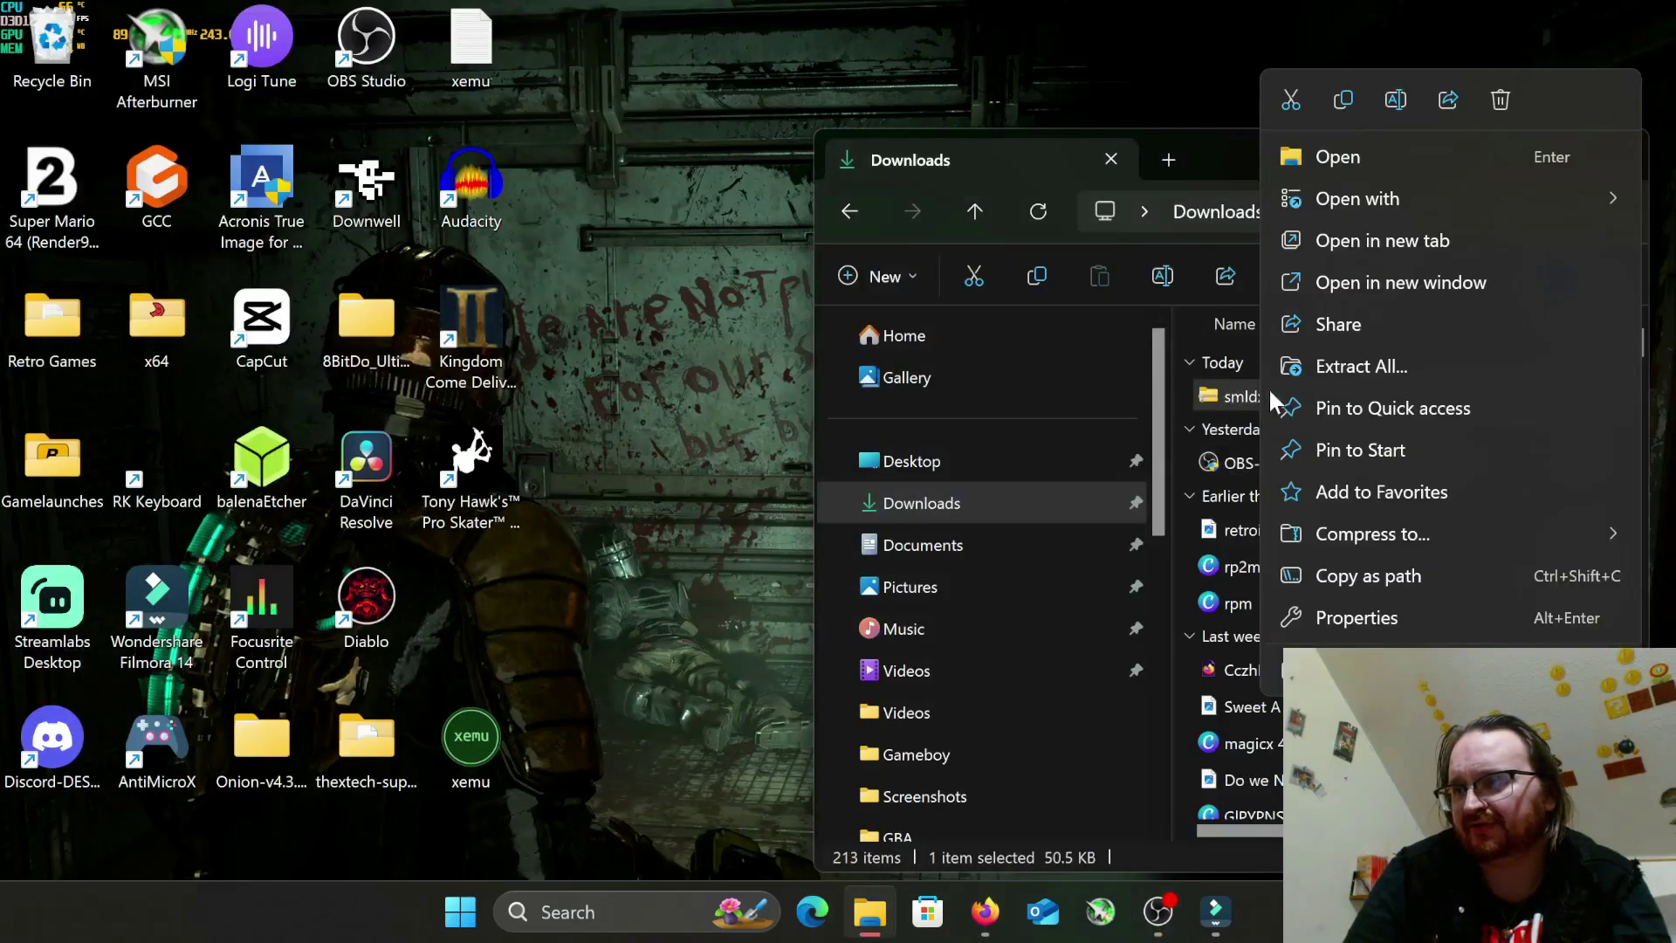
{"action": "left_click", "coordinate": [1333, 363]}
{"action": "left_click", "coordinate": [1047, 714]}
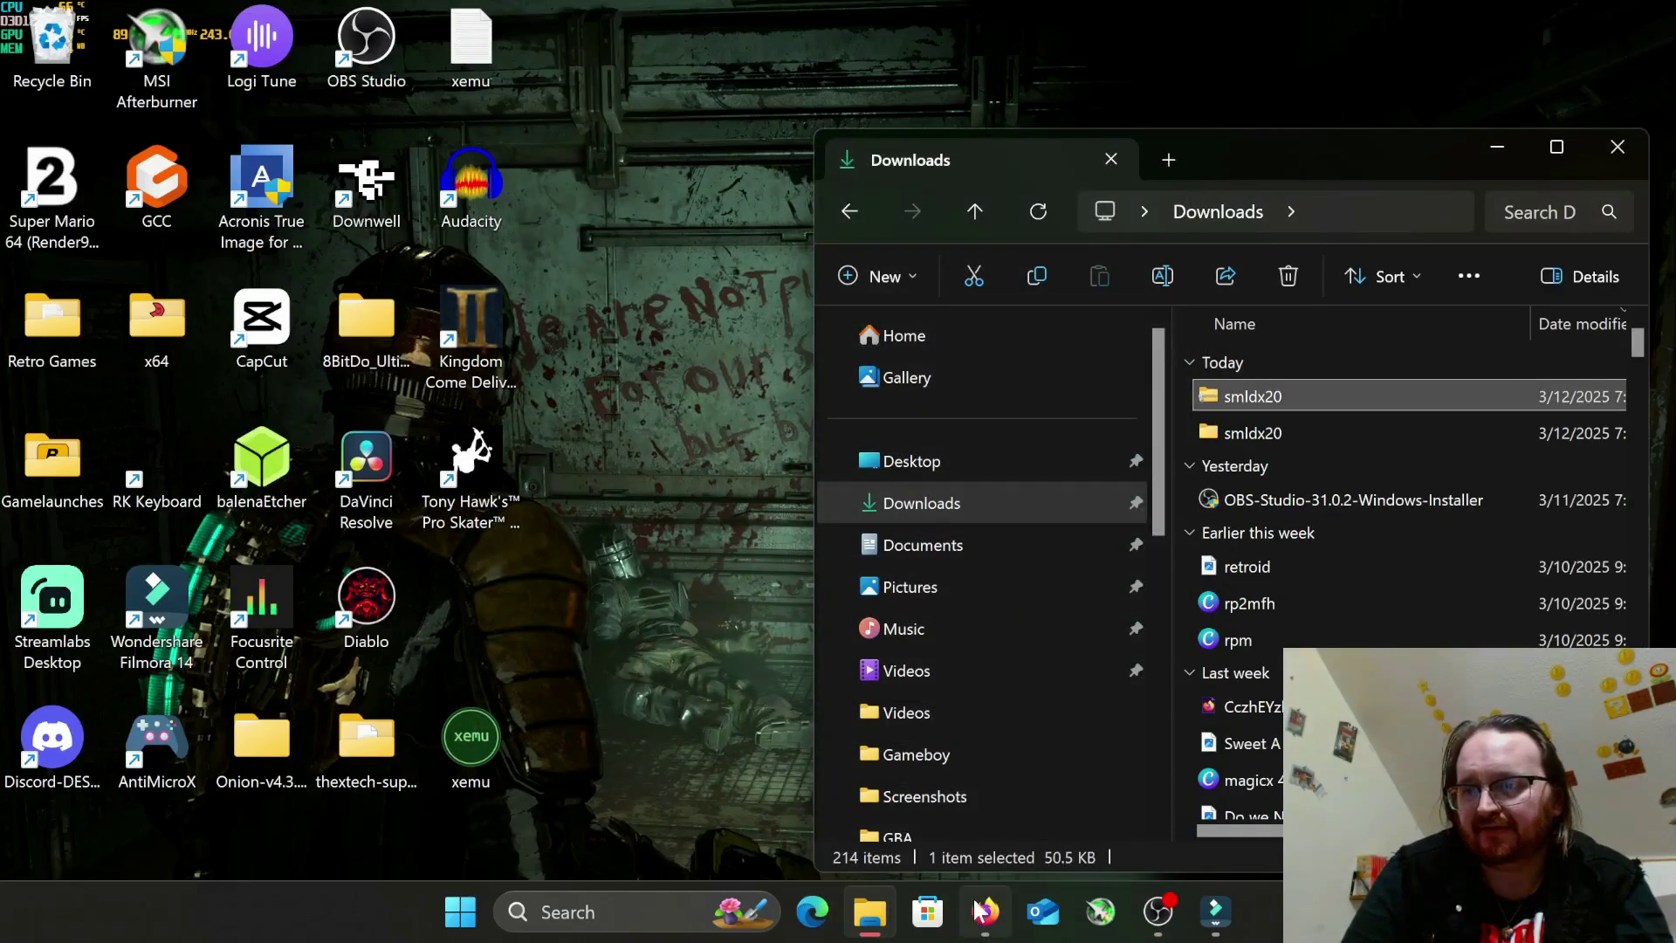
{"action": "left_click", "coordinate": [984, 916]}
{"action": "left_click", "coordinate": [450, 26]}
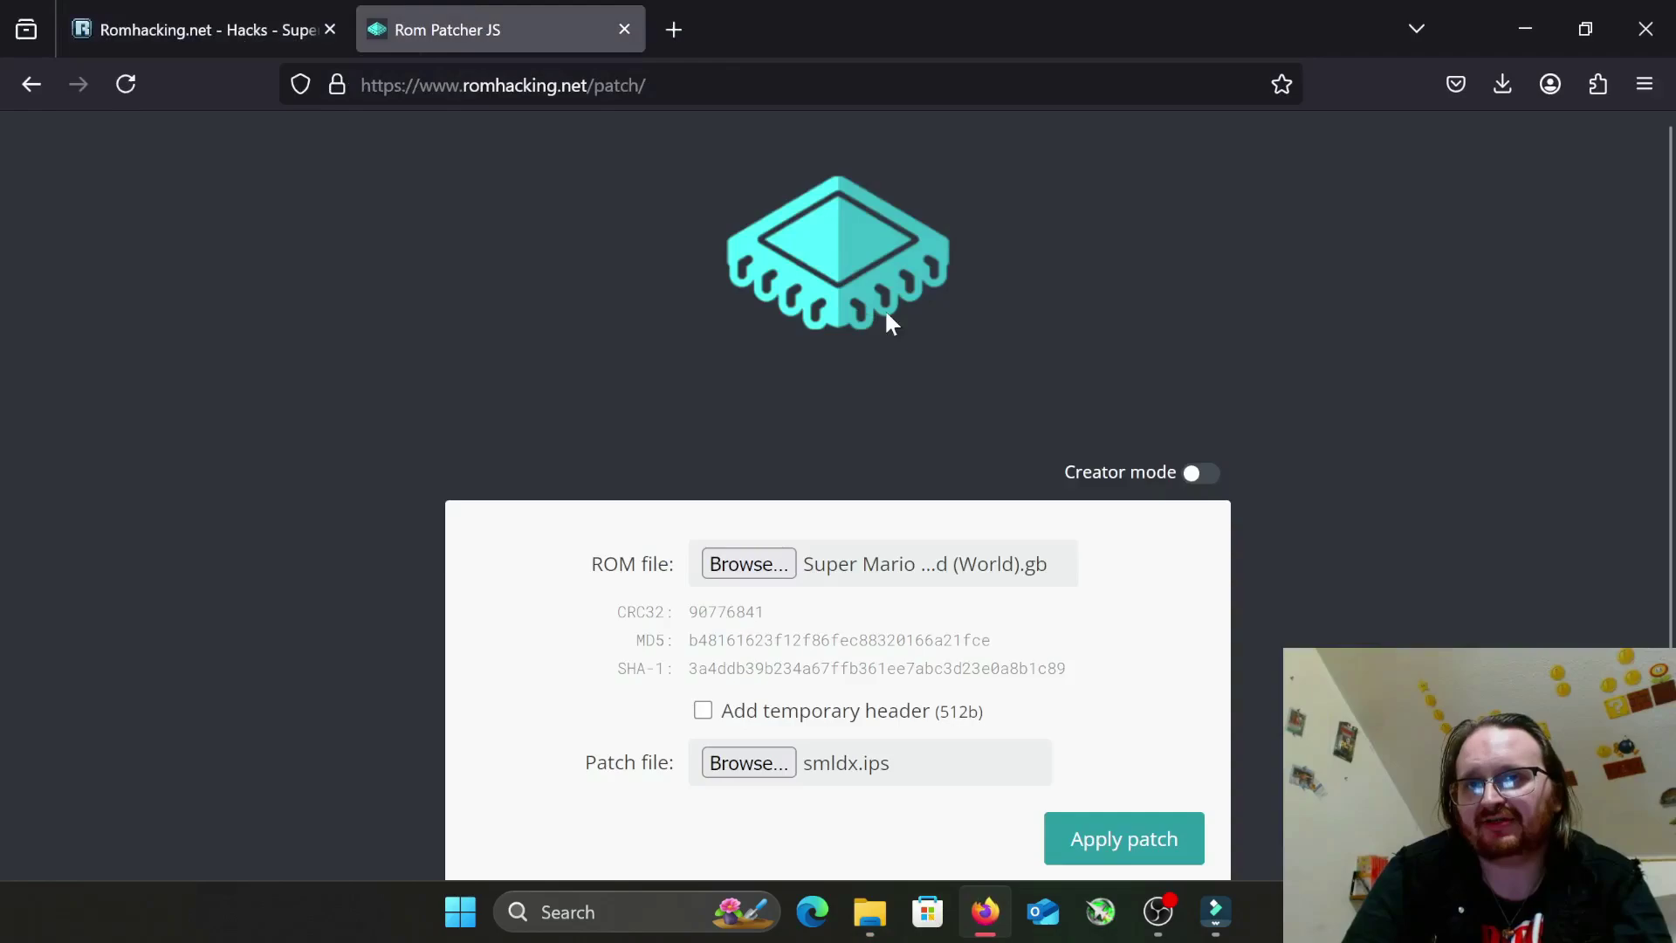
{"action": "left_click", "coordinate": [250, 34]}
{"action": "scroll", "coordinate": [131, 266], "scroll_direction": "up", "scroll_amount": 3}
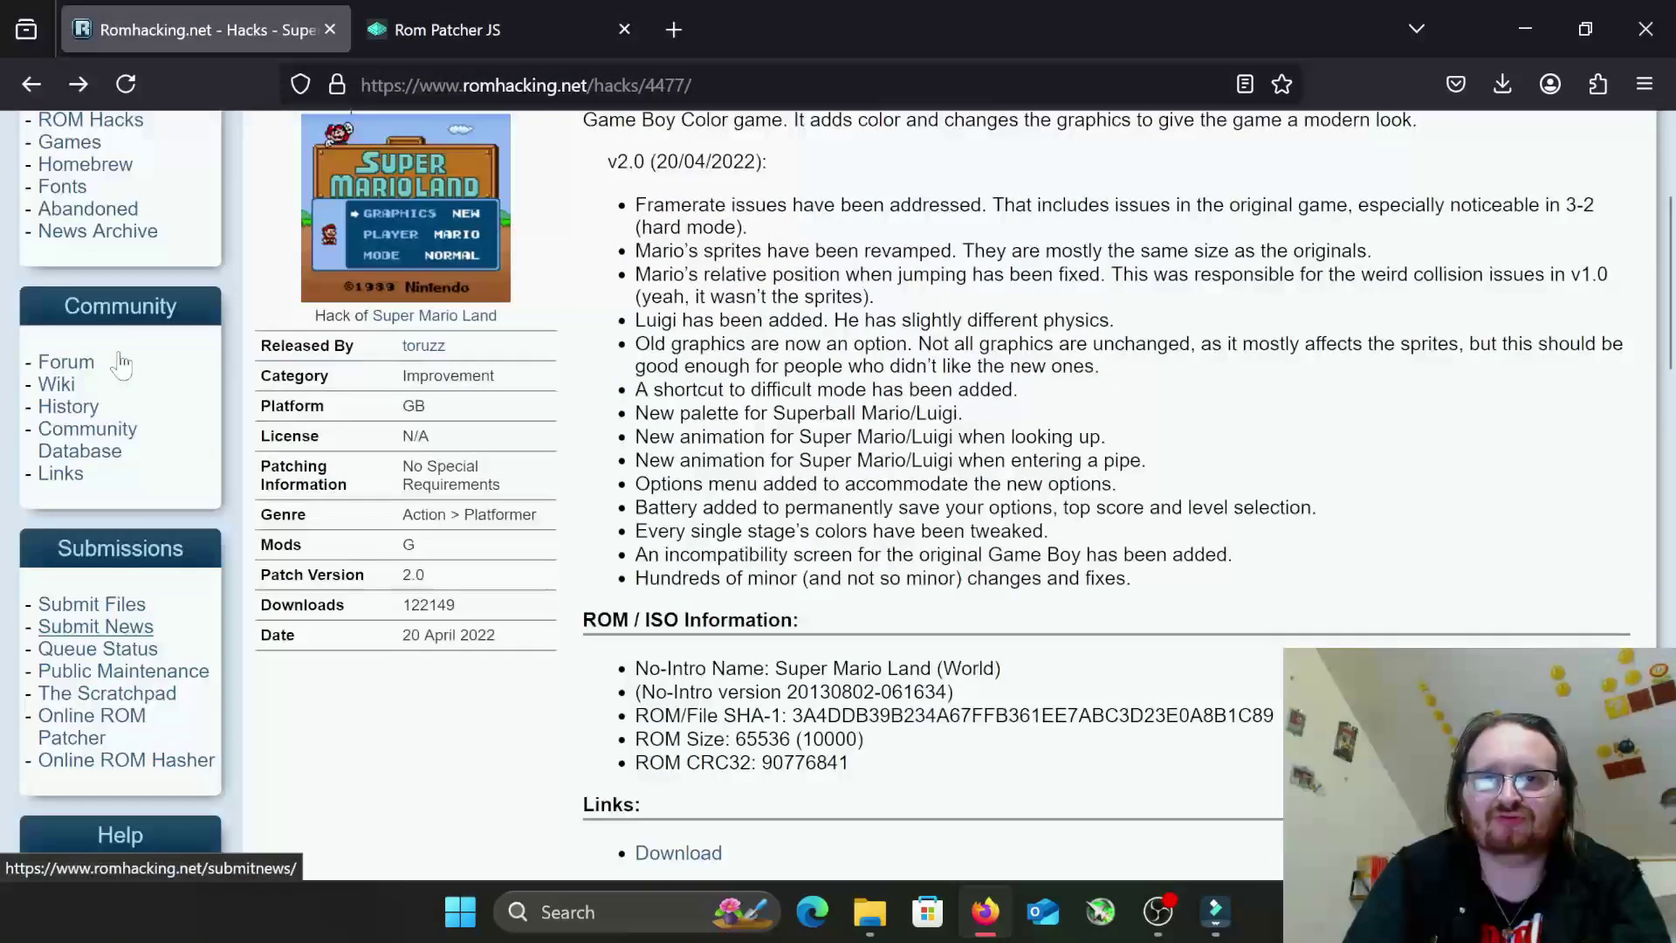
{"action": "scroll", "coordinate": [122, 349], "scroll_direction": "up", "scroll_amount": 3}
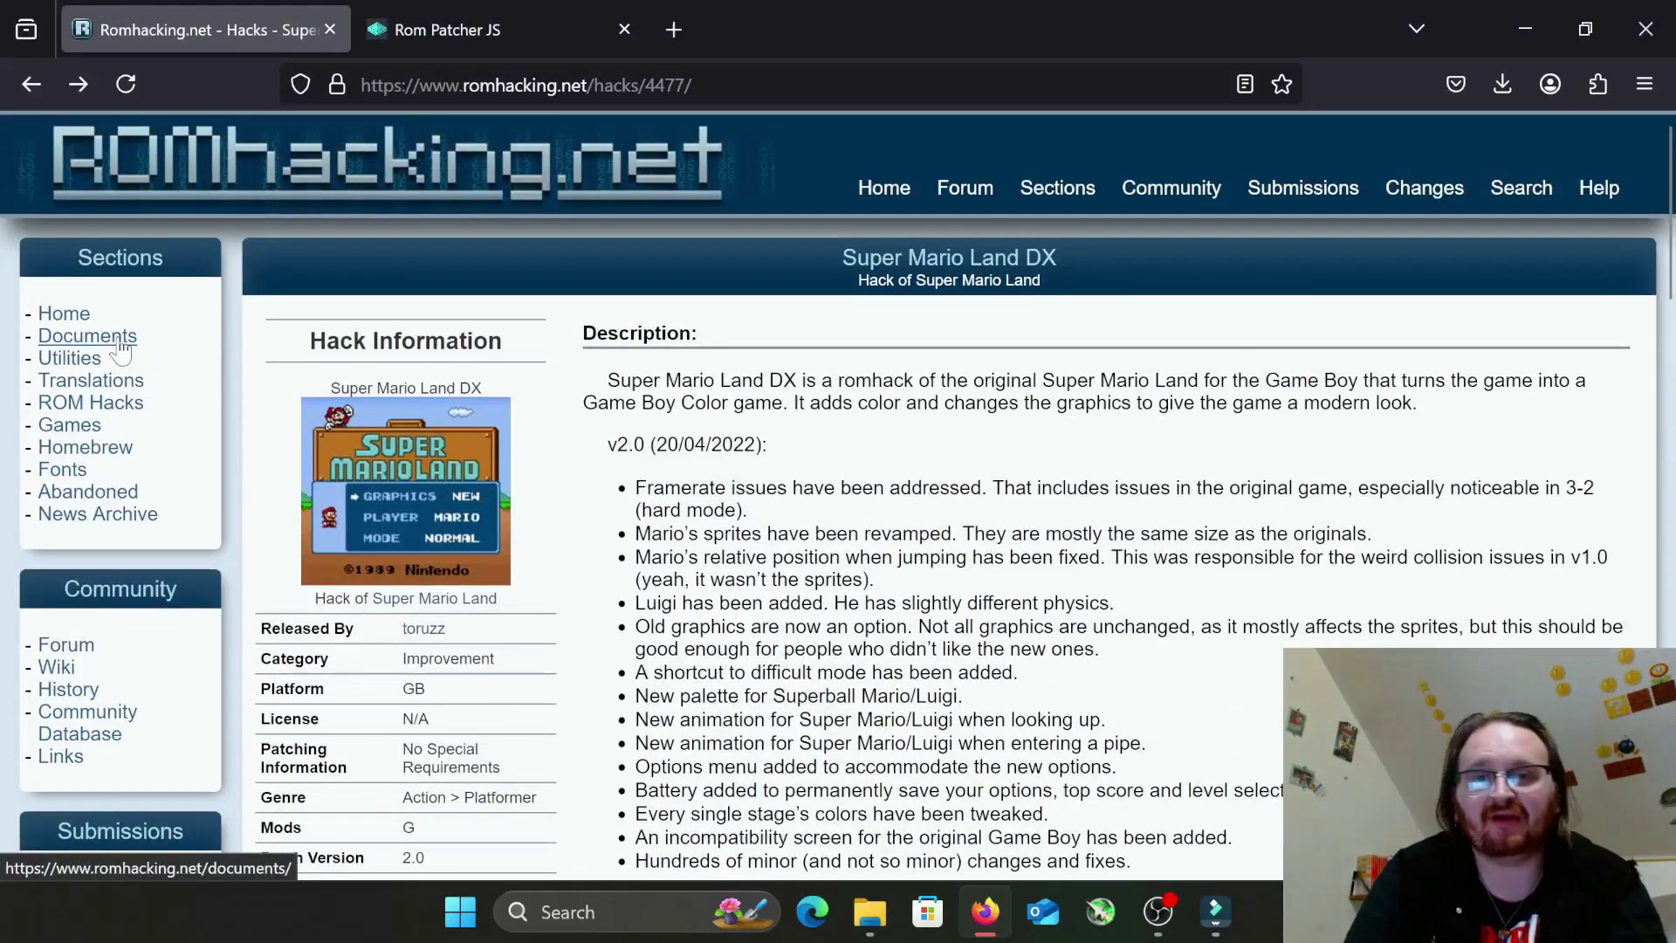
{"action": "scroll", "coordinate": [122, 358], "scroll_direction": "down", "scroll_amount": 2}
{"action": "scroll", "coordinate": [119, 358], "scroll_direction": "down", "scroll_amount": 4}
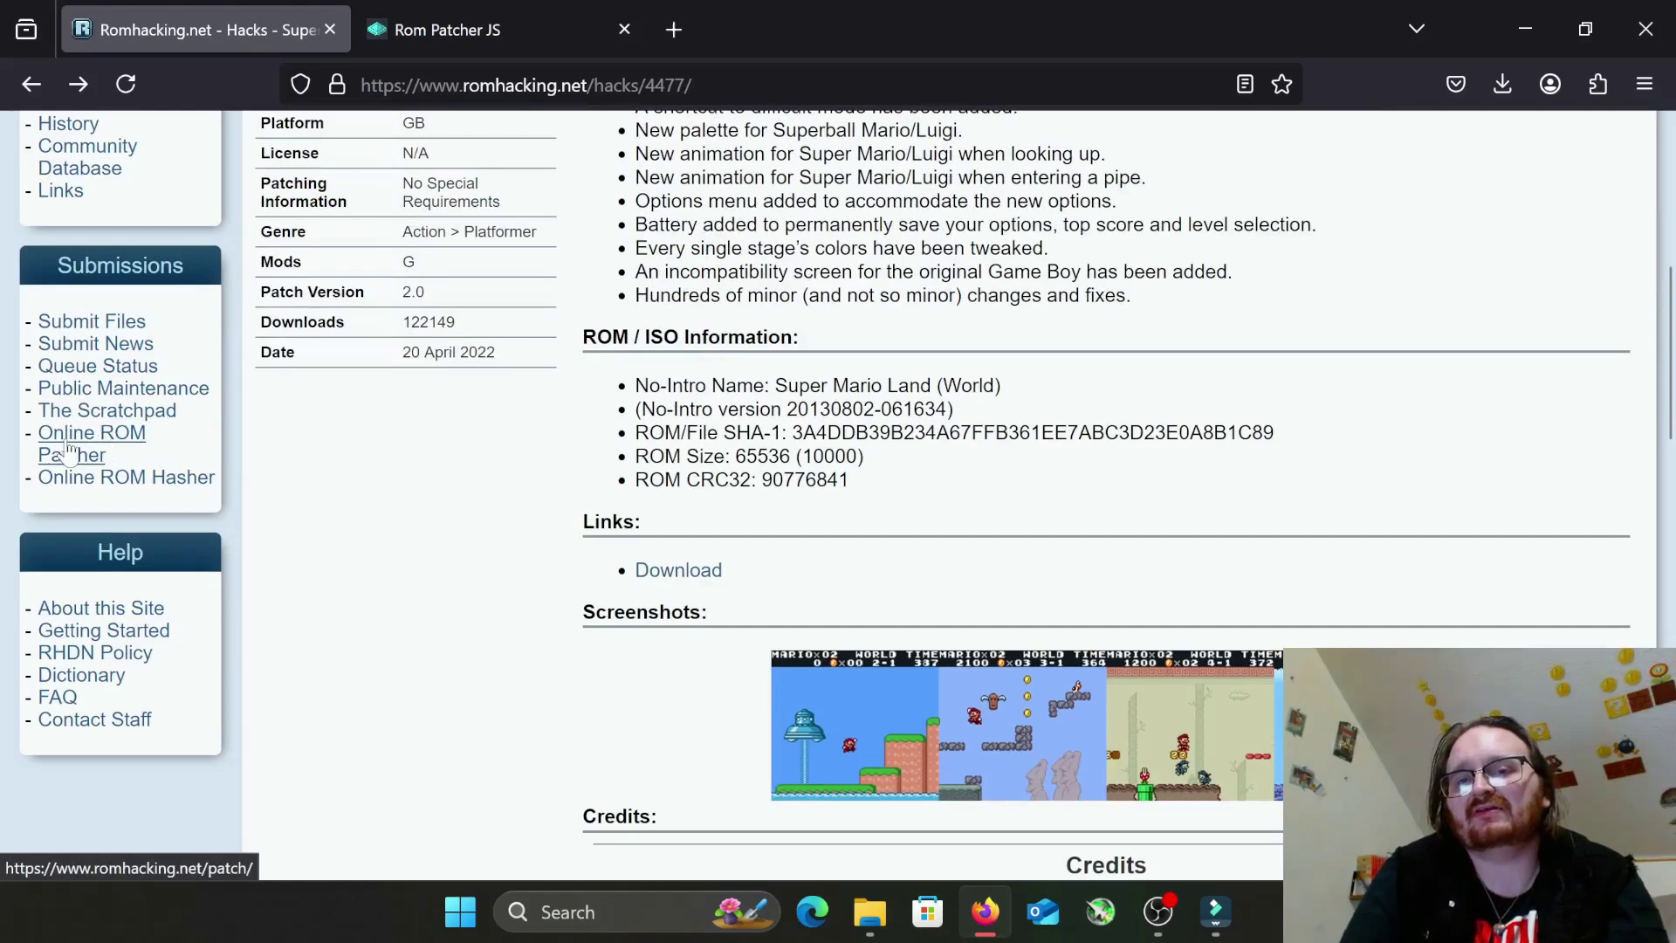
Step: Switch back to the Rom Patcher JS page
{"action": "left_click", "coordinate": [436, 30]}
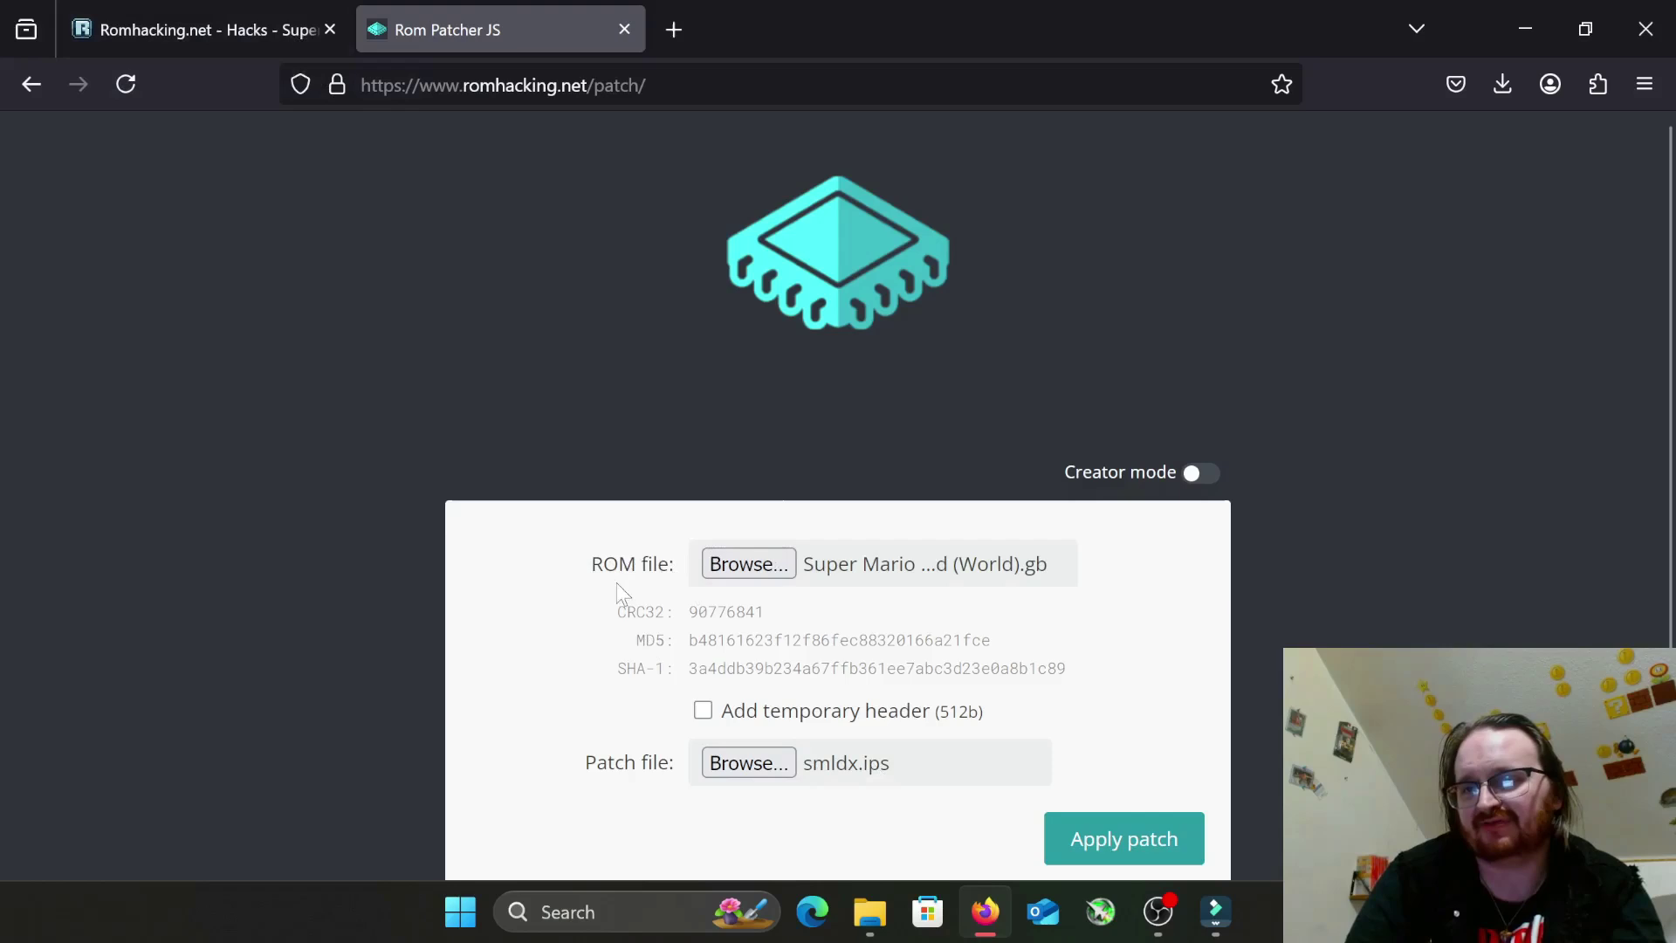
Step: Load Super Mario Land (World).gb from Desktop > Retro Games > Games > Gameboy as the ROM file
{"action": "left_click", "coordinate": [717, 567]}
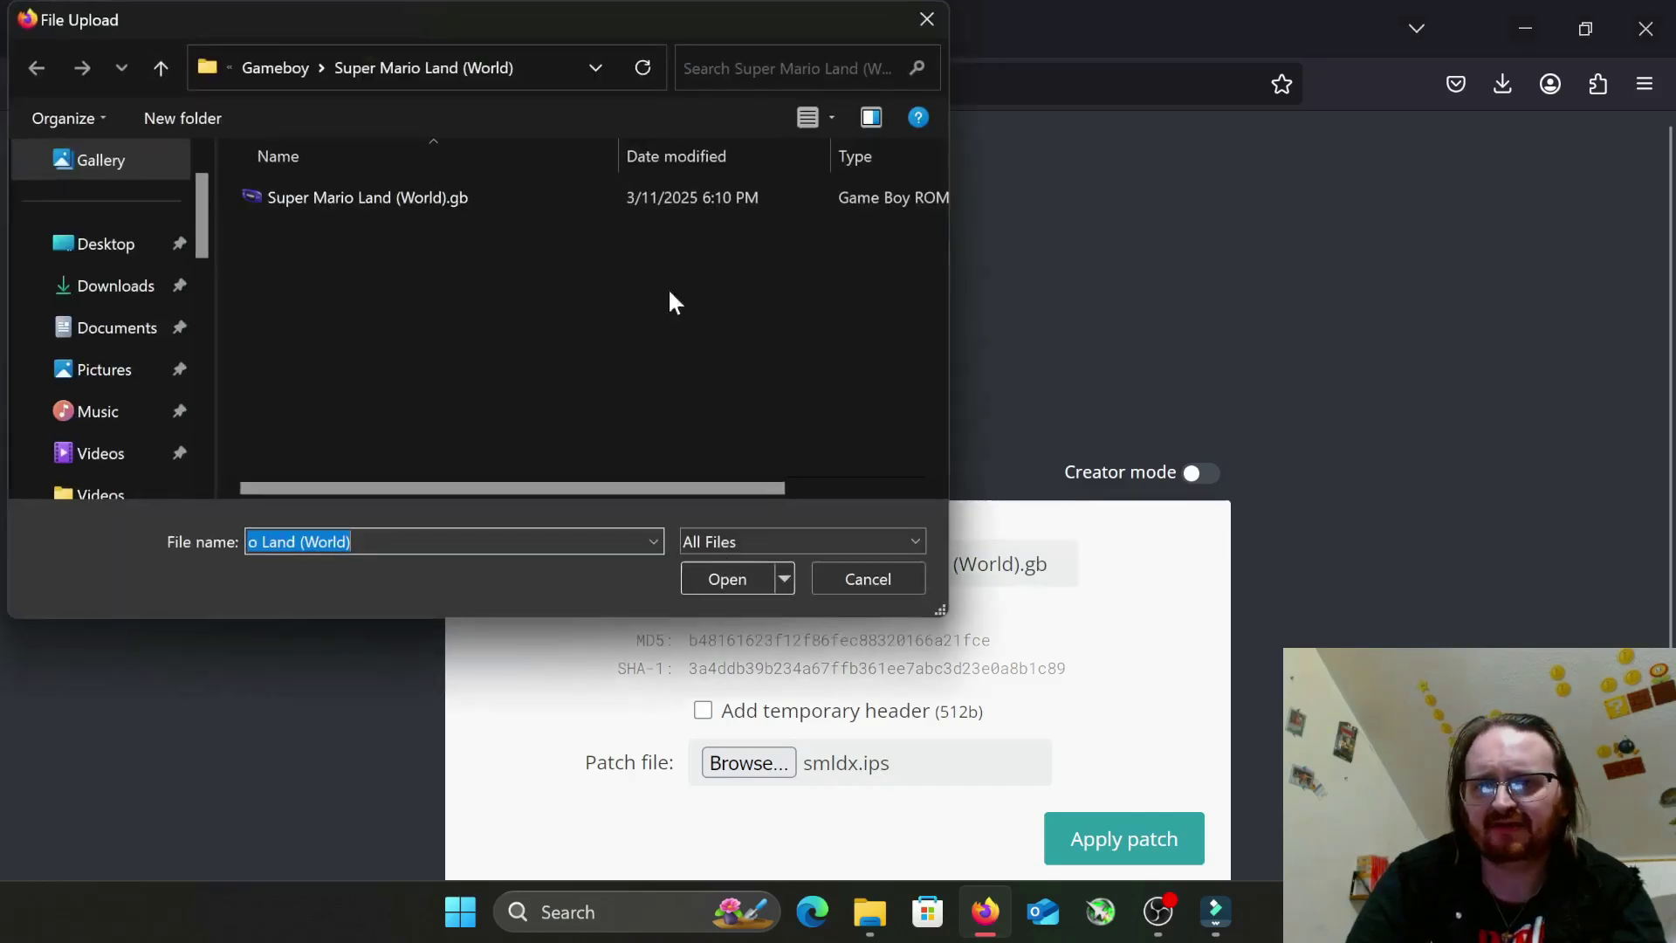
{"action": "scroll", "coordinate": [114, 254], "scroll_direction": "down", "scroll_amount": 2}
{"action": "scroll", "coordinate": [118, 255], "scroll_direction": "up", "scroll_amount": 2}
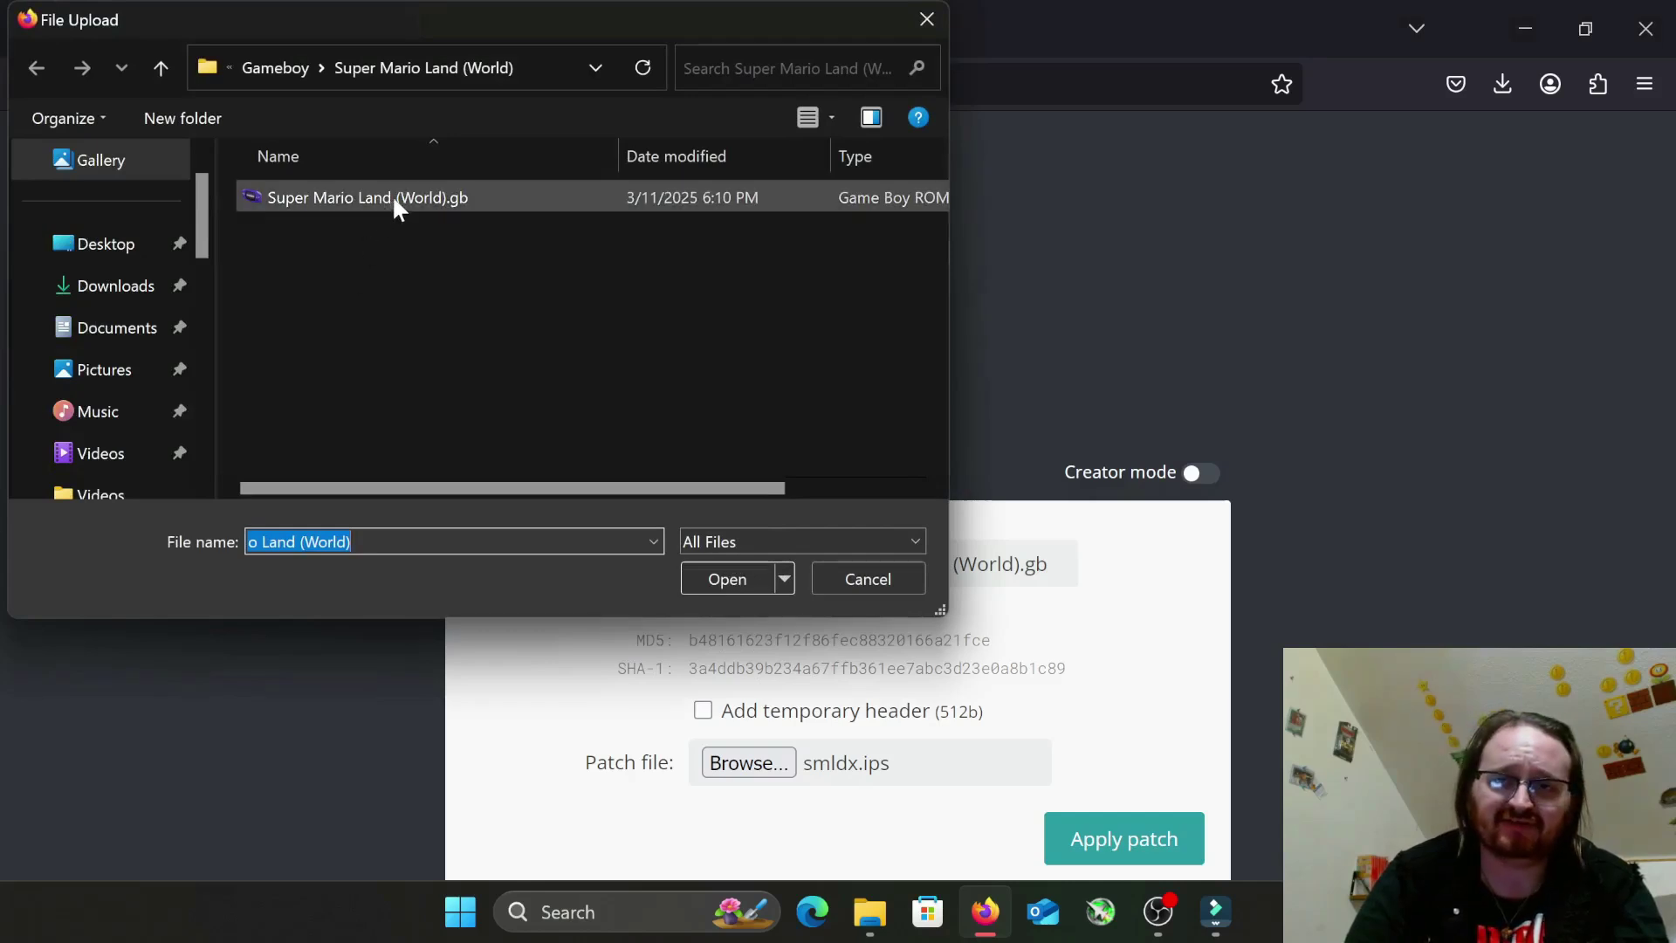
{"action": "left_click", "coordinate": [107, 244]}
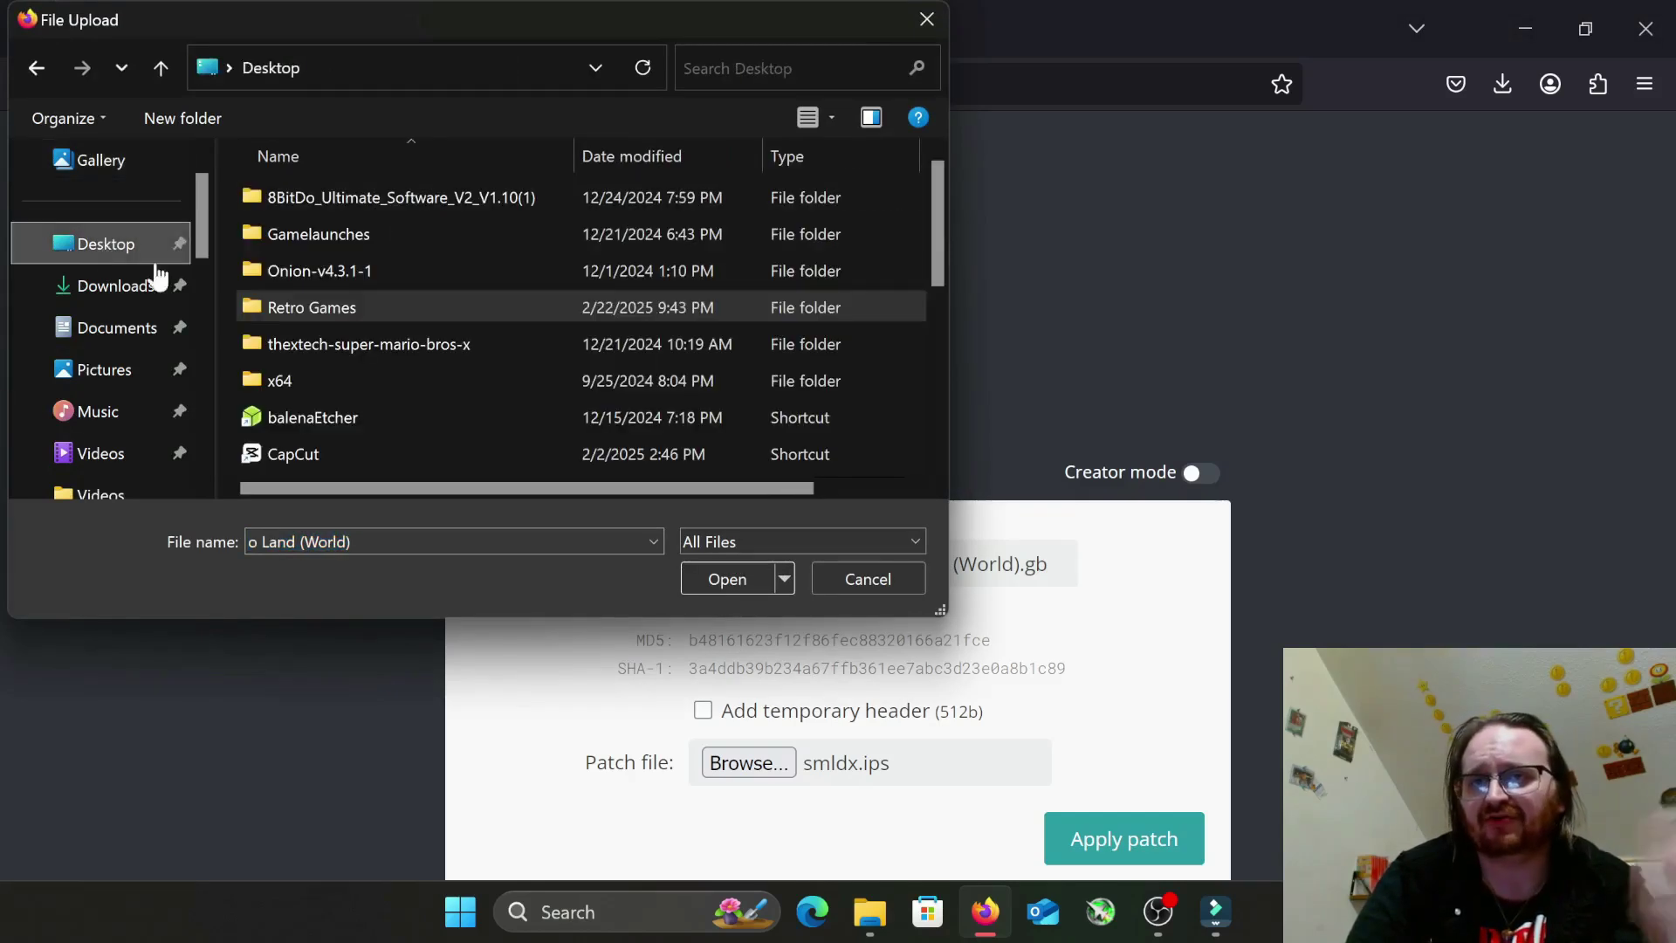
{"action": "double_click", "coordinate": [348, 305]}
{"action": "scroll", "coordinate": [410, 262], "scroll_direction": "down", "scroll_amount": 1}
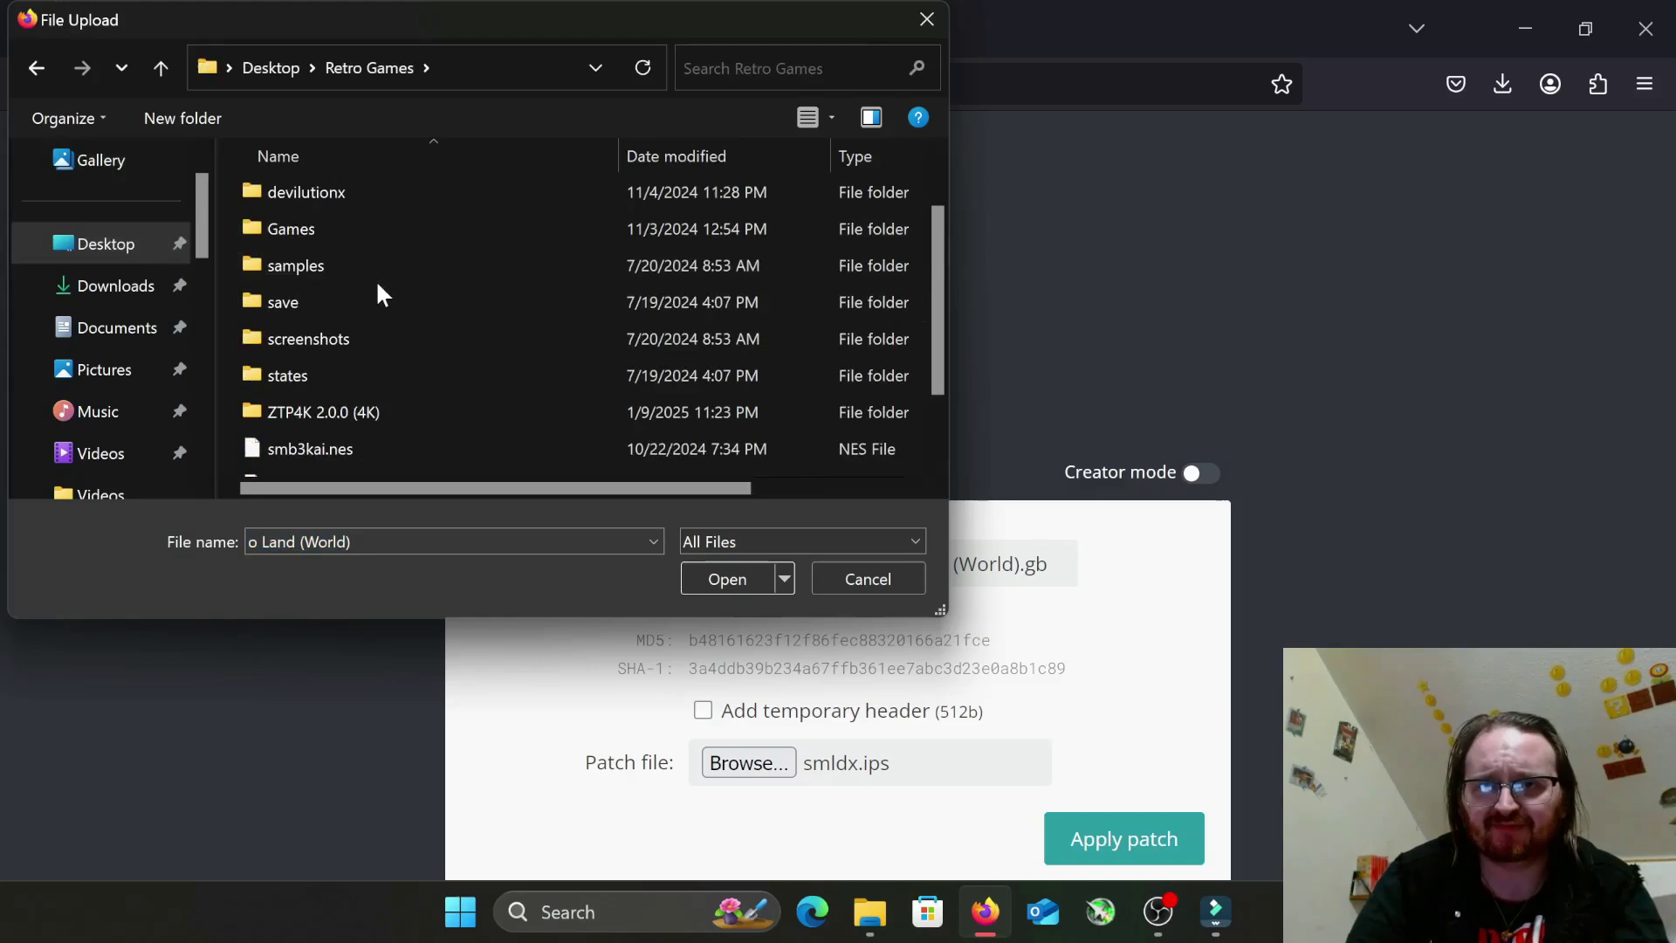
{"action": "double_click", "coordinate": [358, 229]}
{"action": "scroll", "coordinate": [347, 297], "scroll_direction": "down", "scroll_amount": 3}
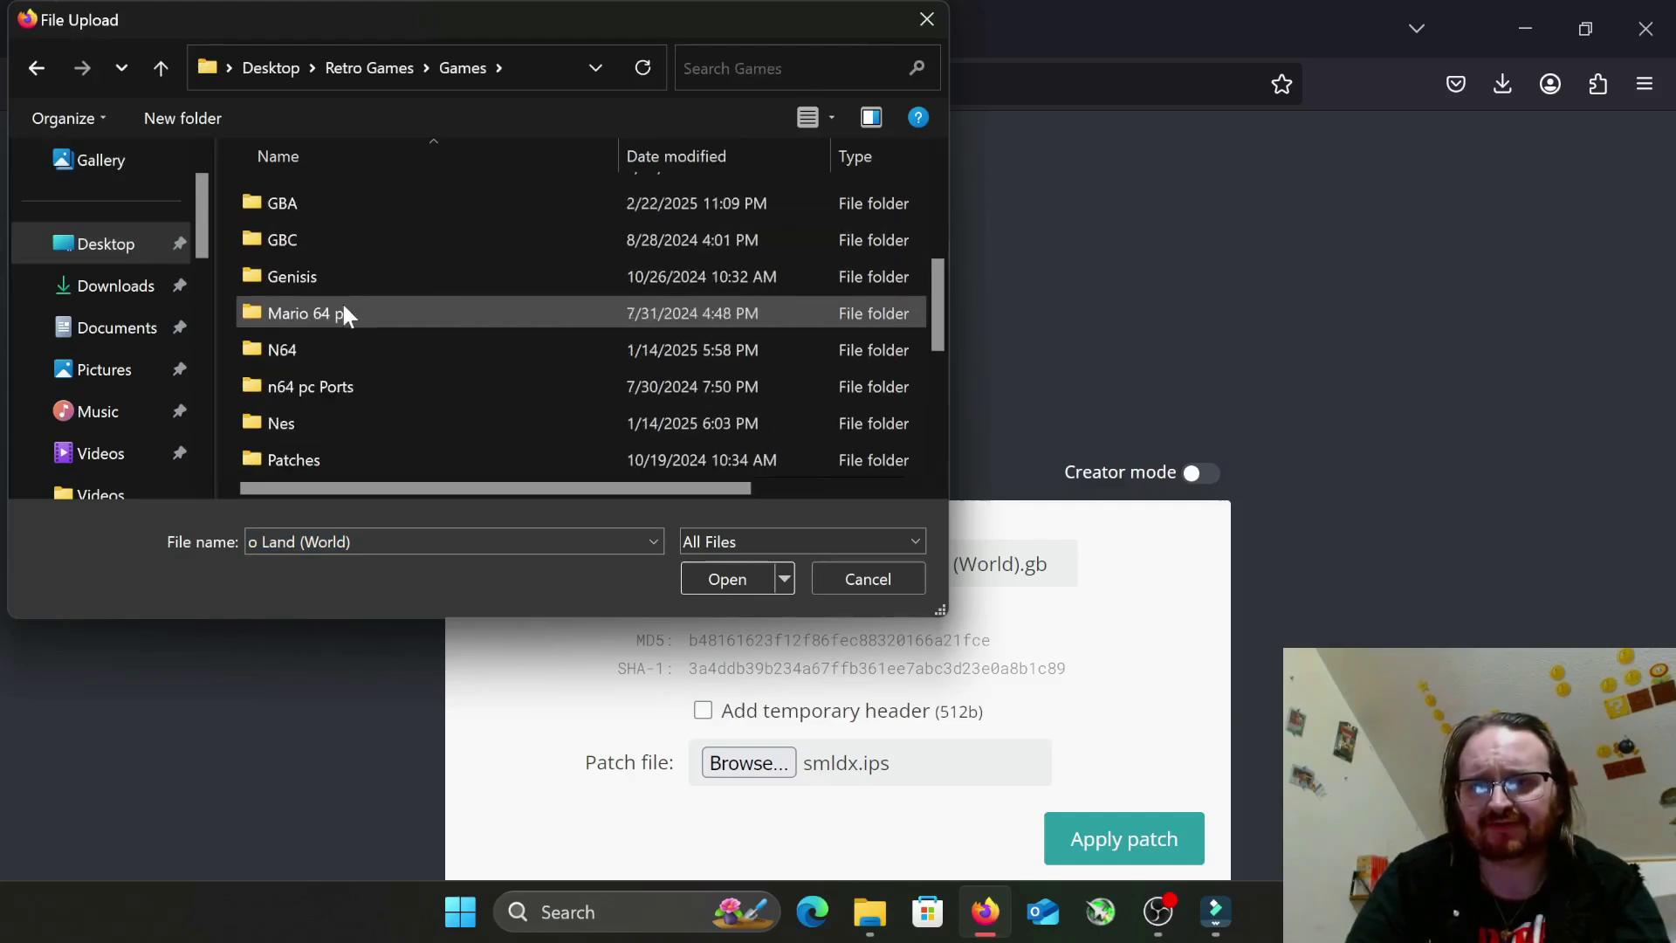
{"action": "scroll", "coordinate": [359, 220], "scroll_direction": "up", "scroll_amount": 1}
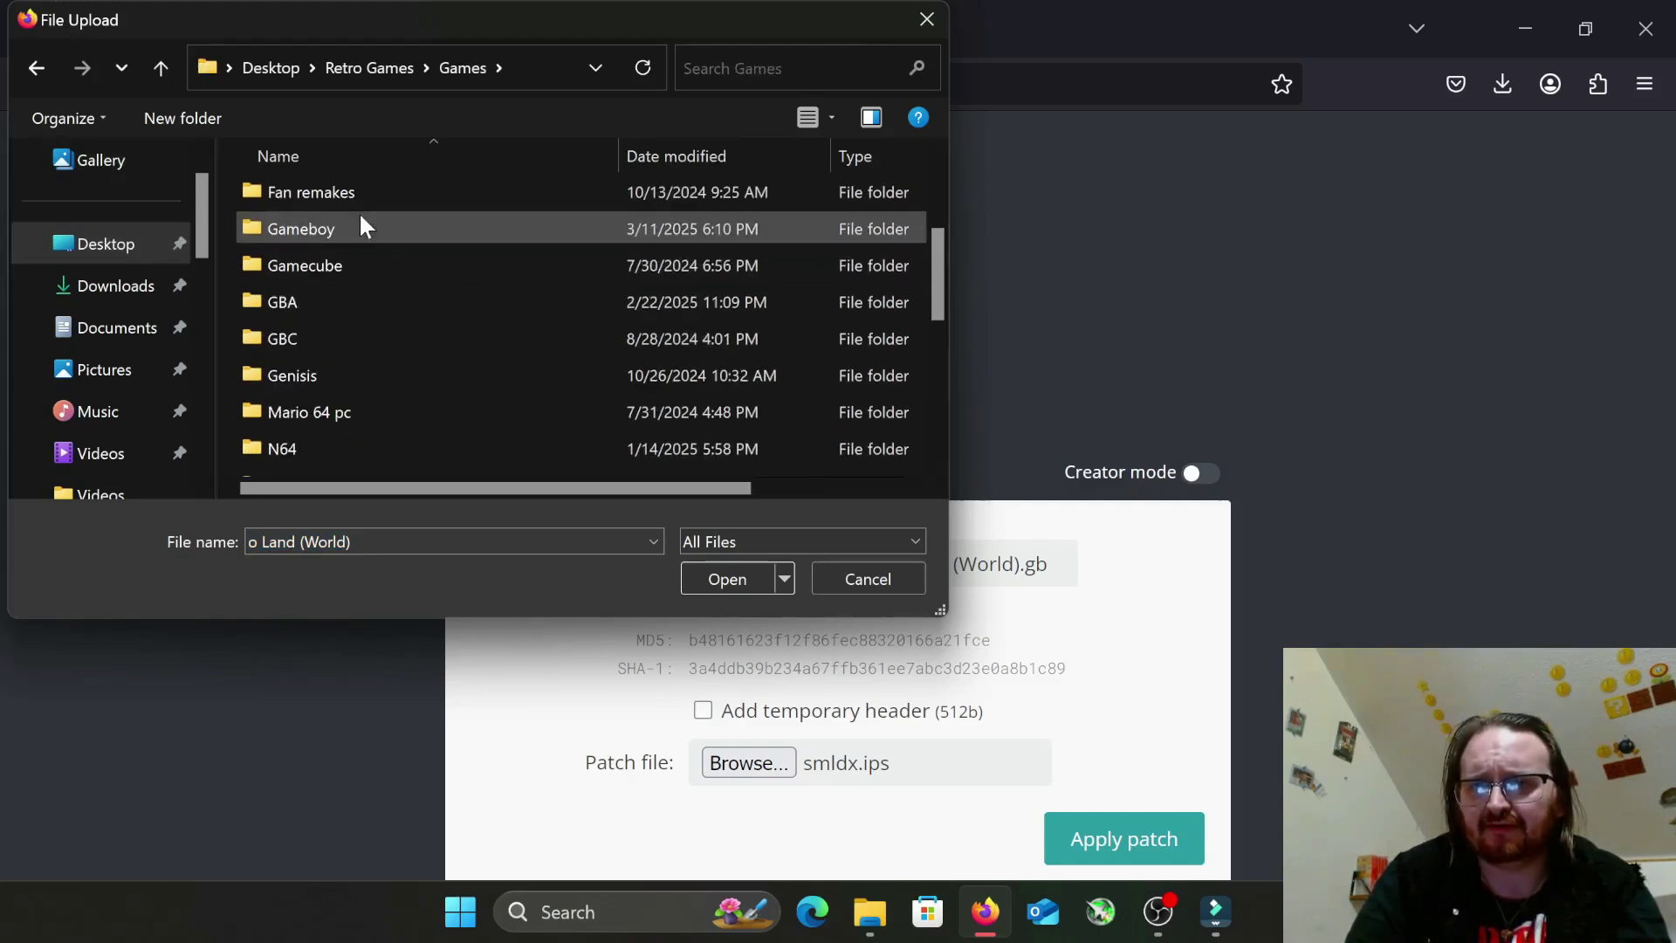
{"action": "double_click", "coordinate": [363, 227]}
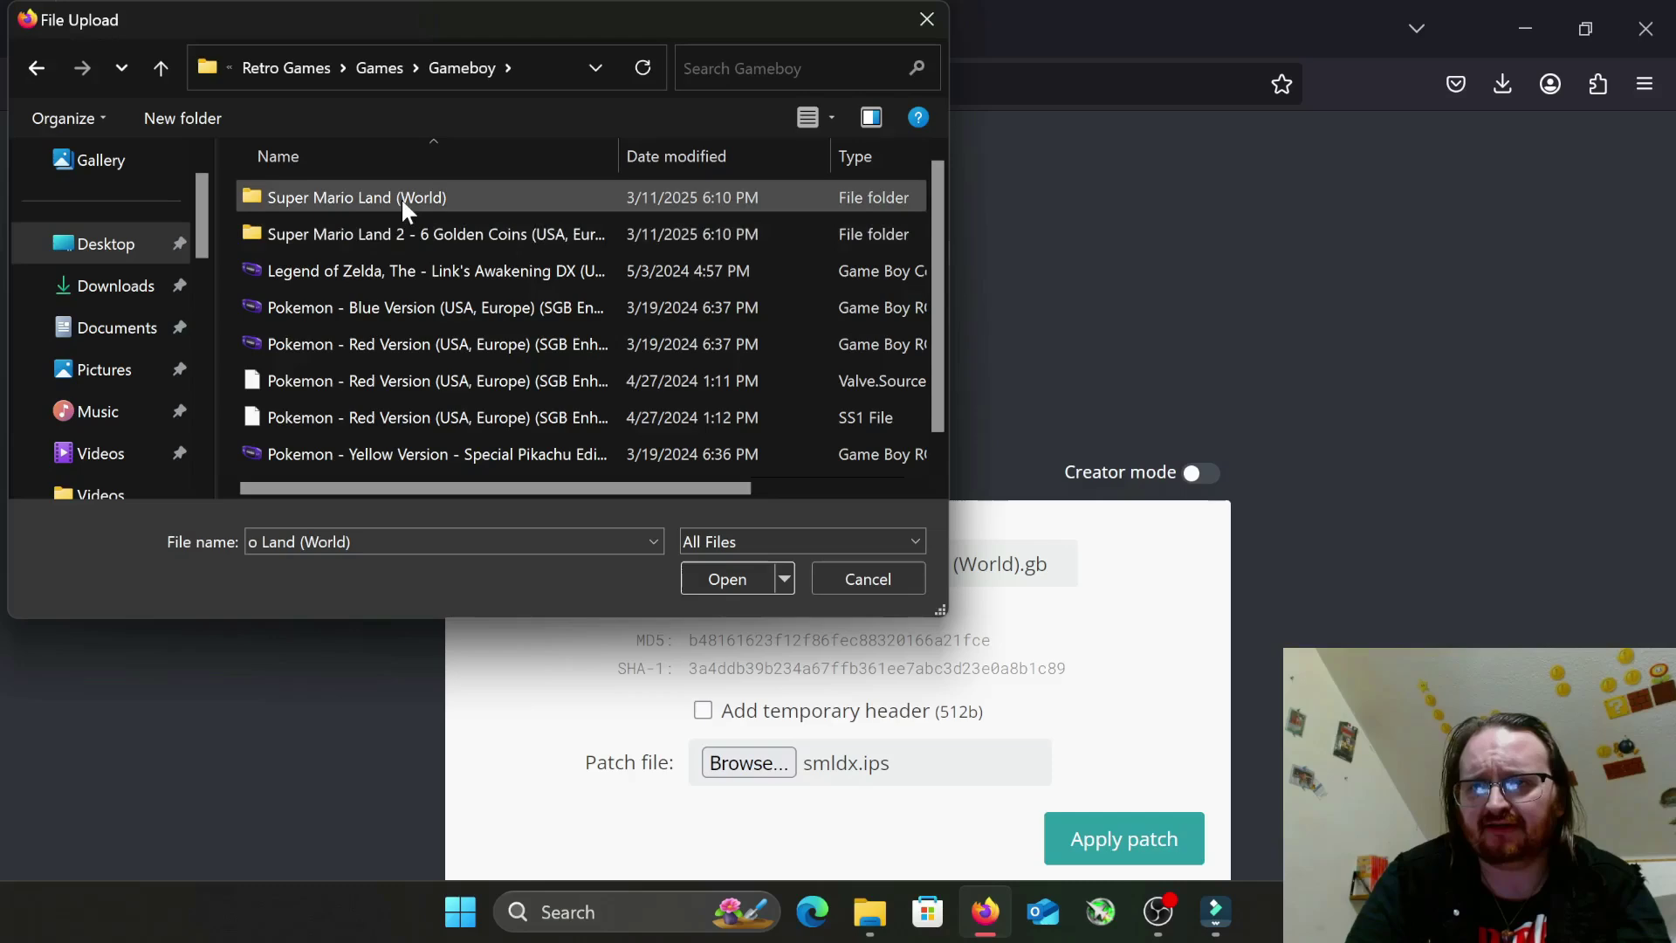
{"action": "double_click", "coordinate": [401, 197]}
{"action": "left_click", "coordinate": [406, 198]}
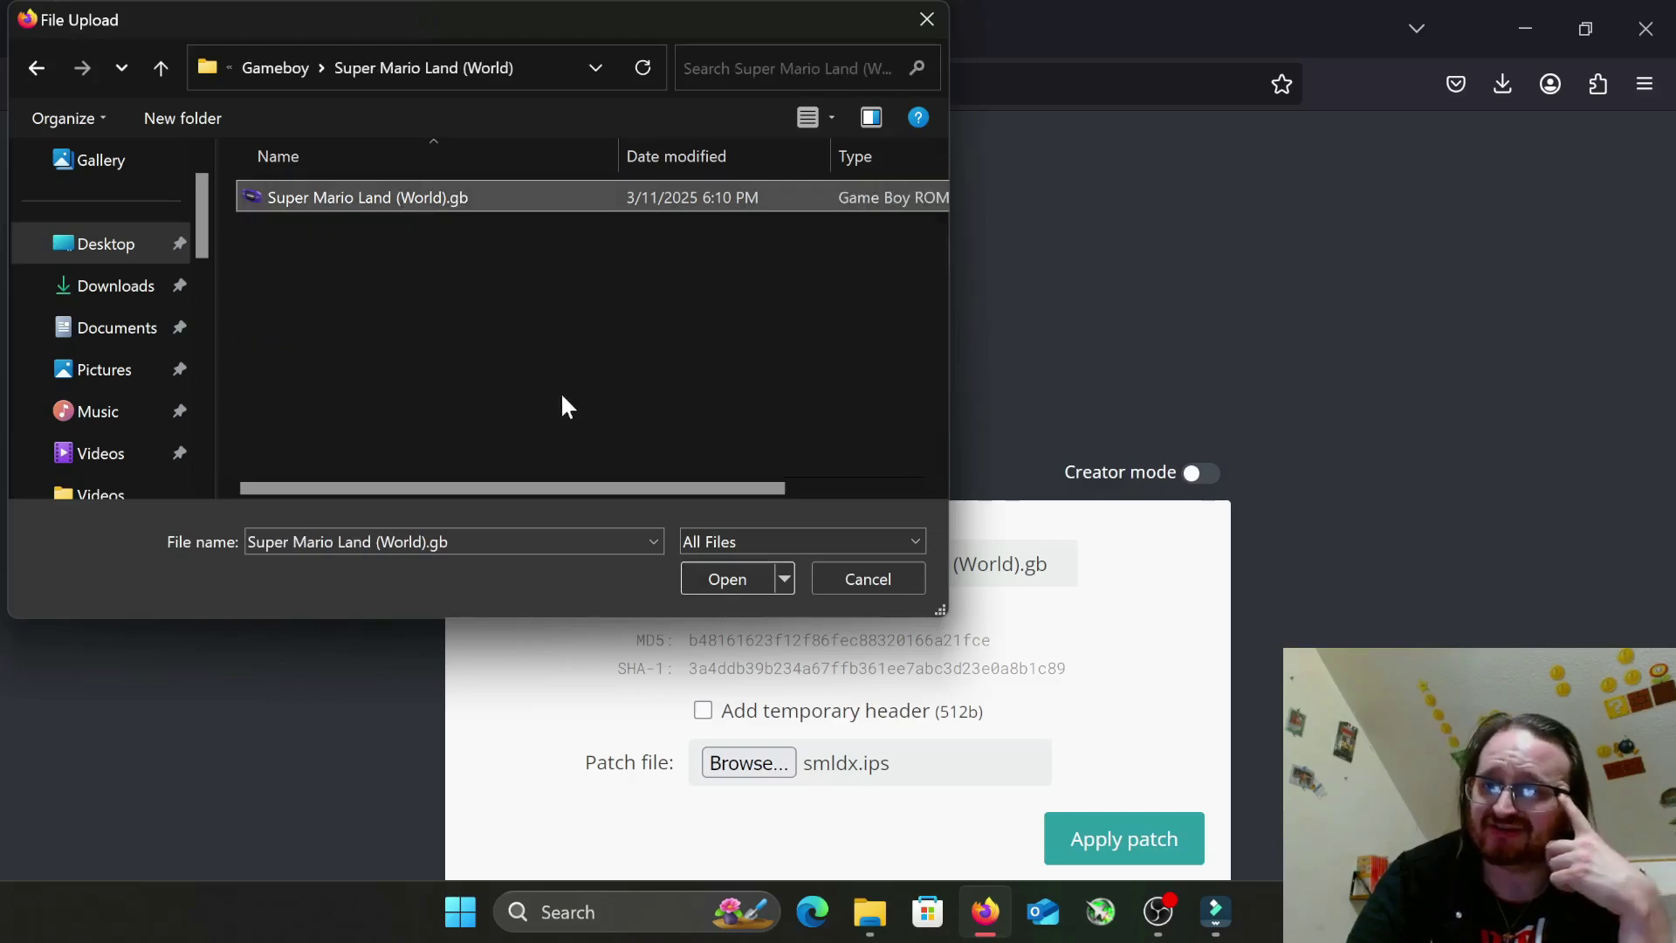
{"action": "left_click", "coordinate": [735, 580]}
Step: Load smldx.ips from Downloads > smldx20 as the patch file
{"action": "left_click", "coordinate": [724, 762]}
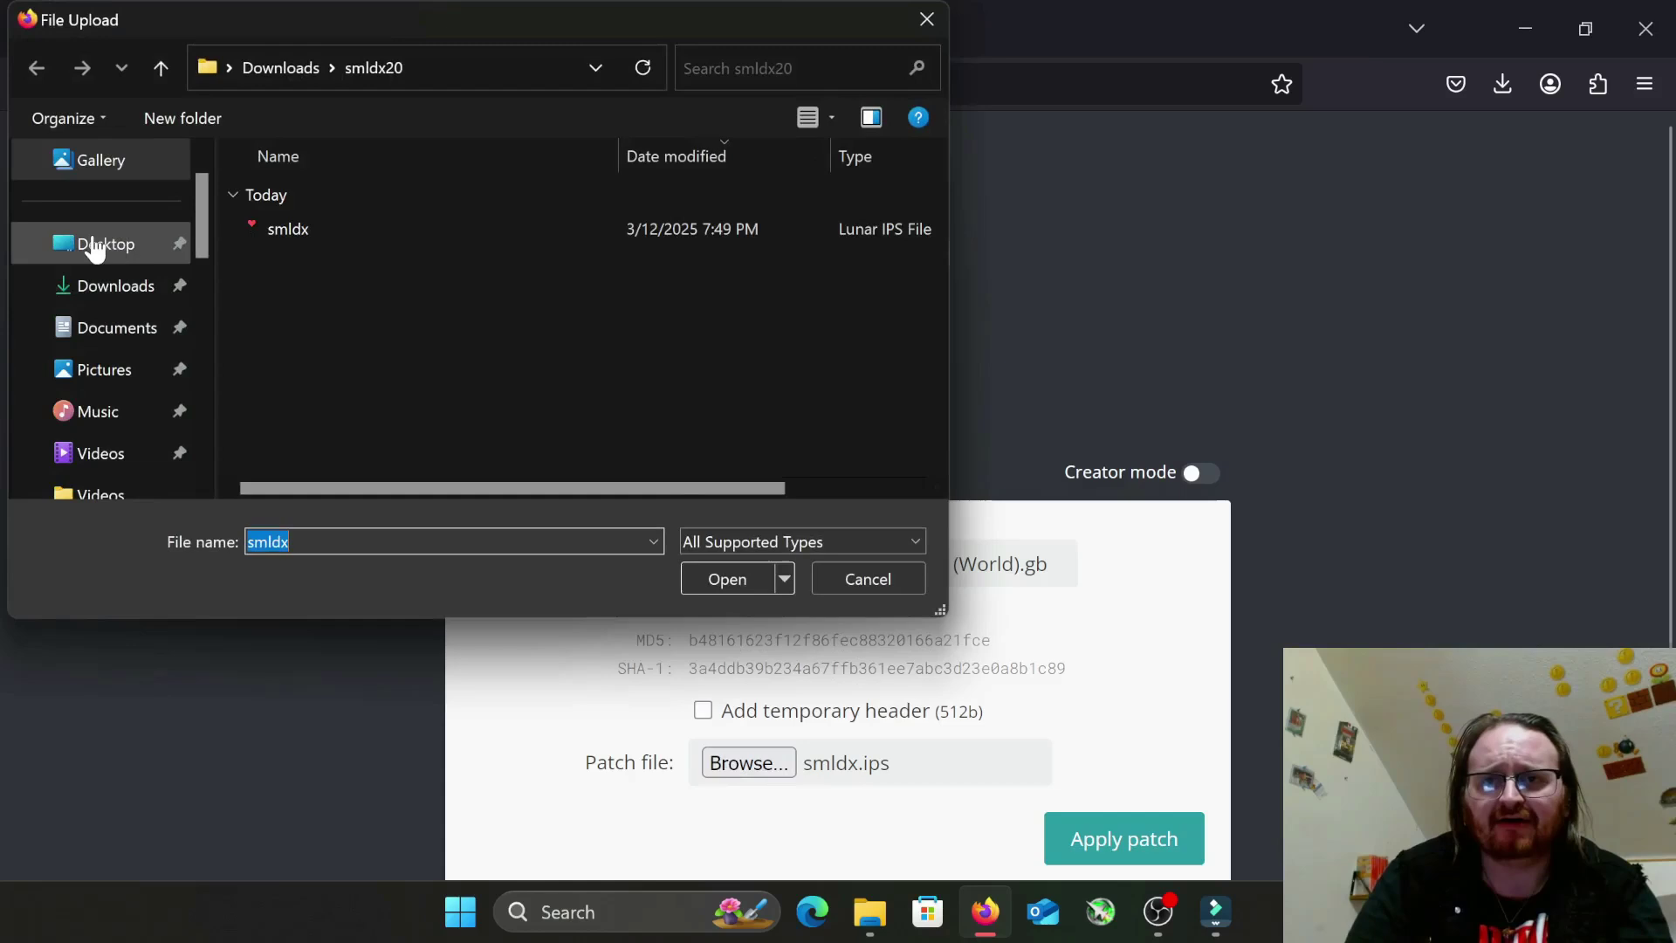
{"action": "left_click", "coordinate": [108, 295]}
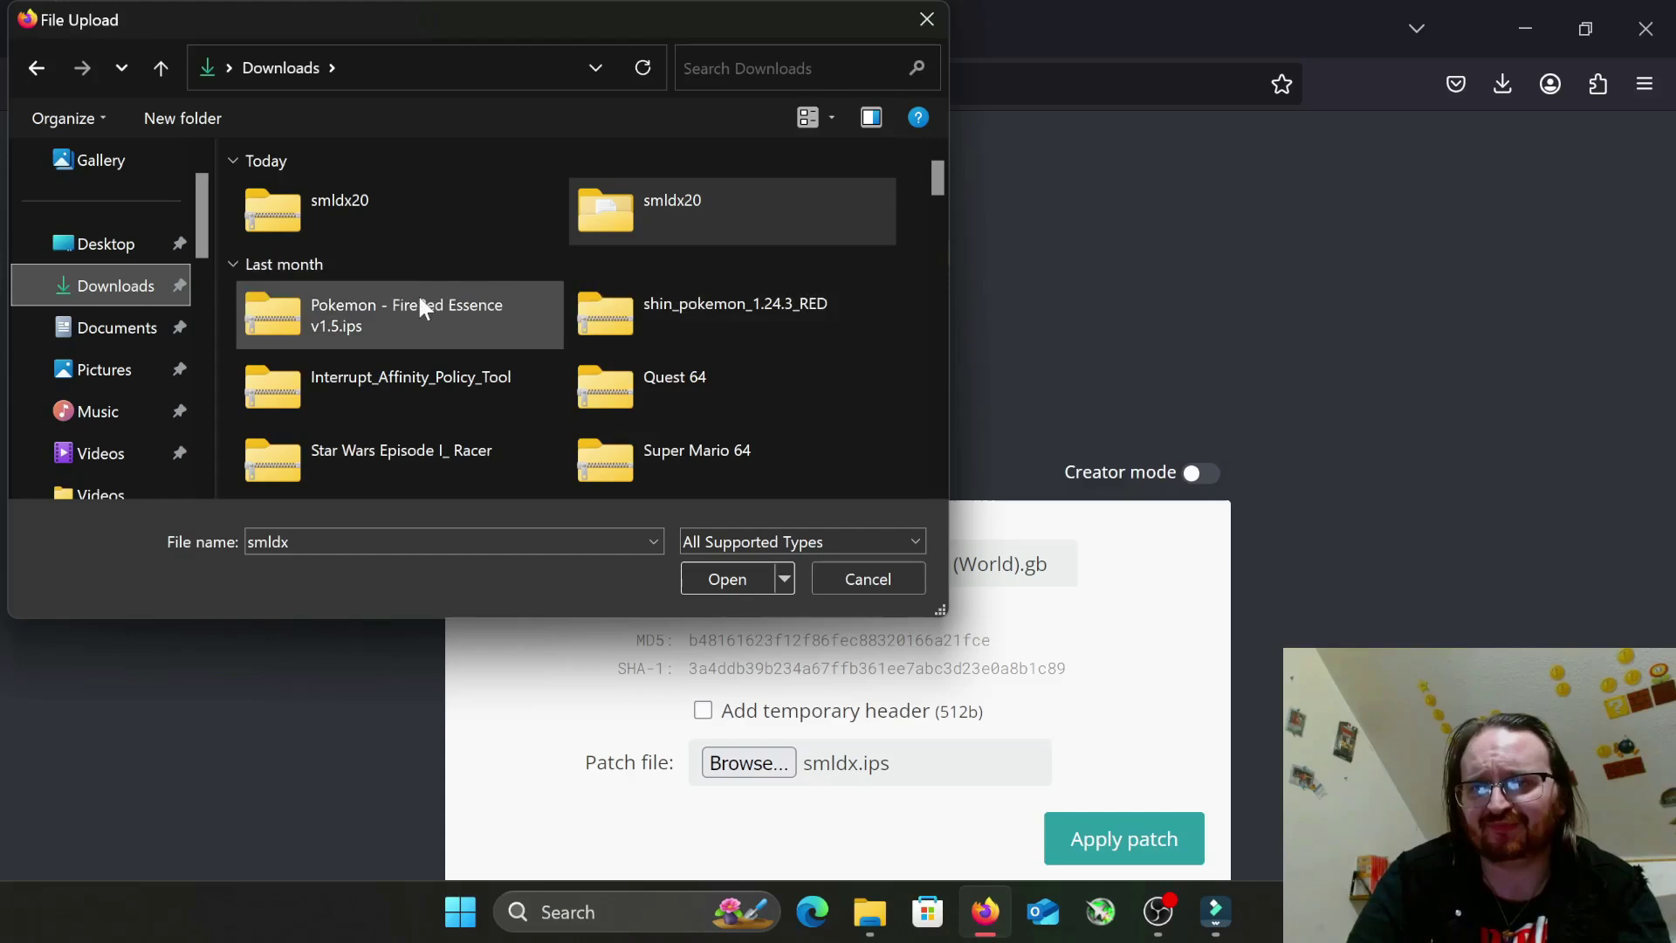
{"action": "double_click", "coordinate": [609, 216]}
{"action": "left_click", "coordinate": [279, 228]}
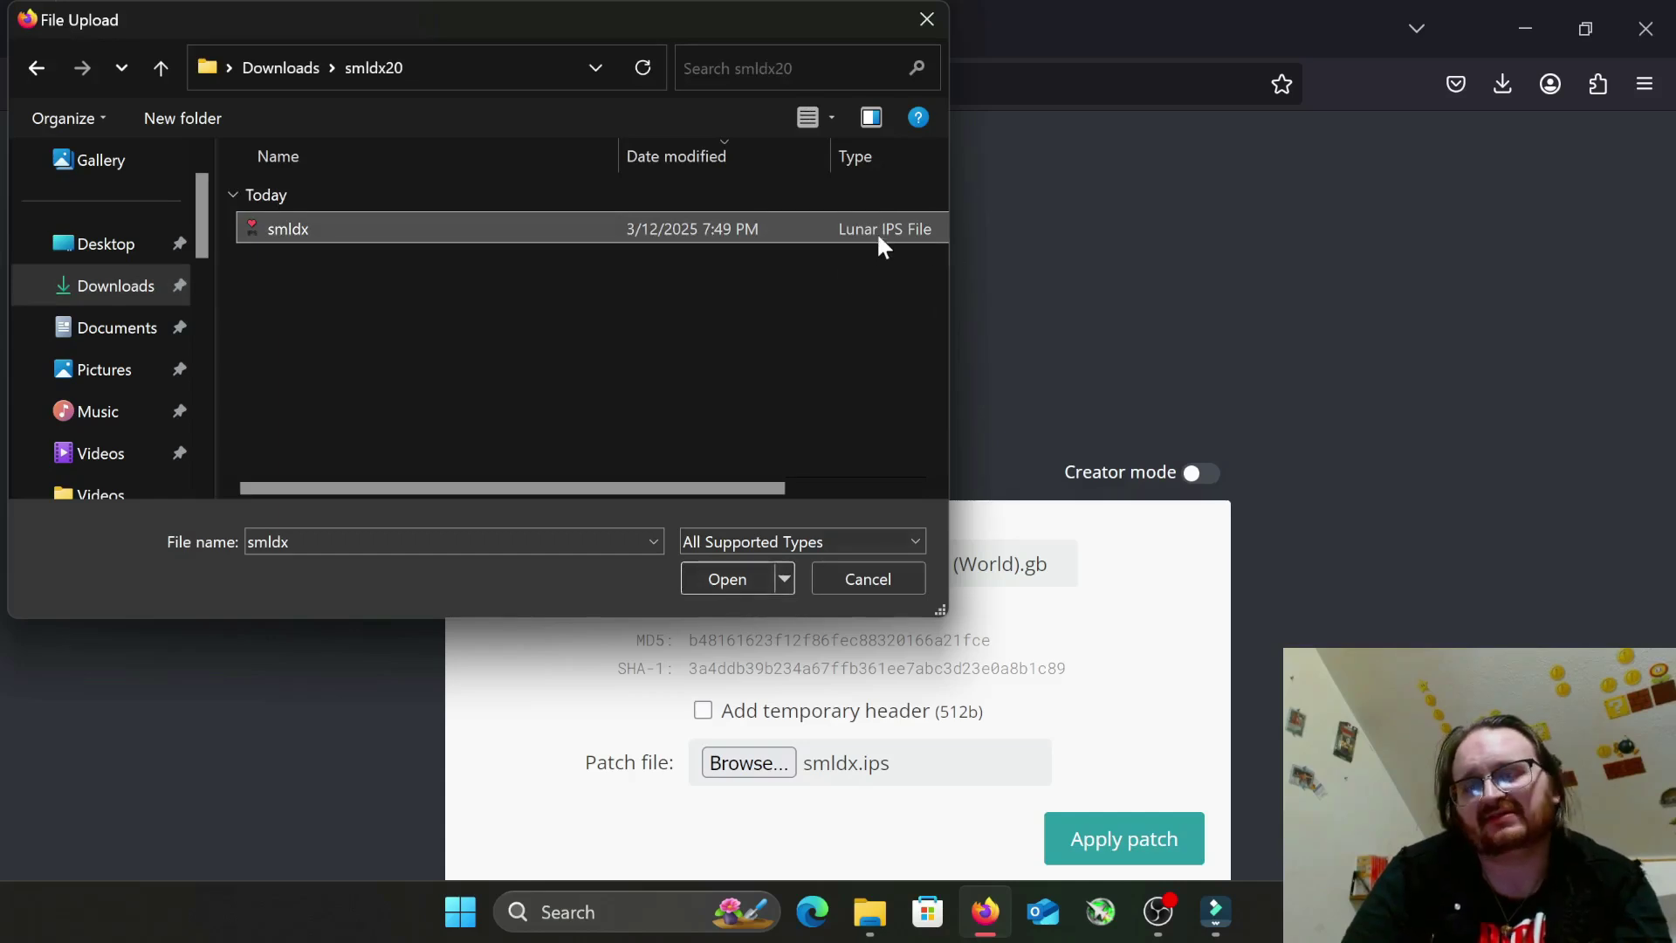
{"action": "left_click", "coordinate": [720, 577]}
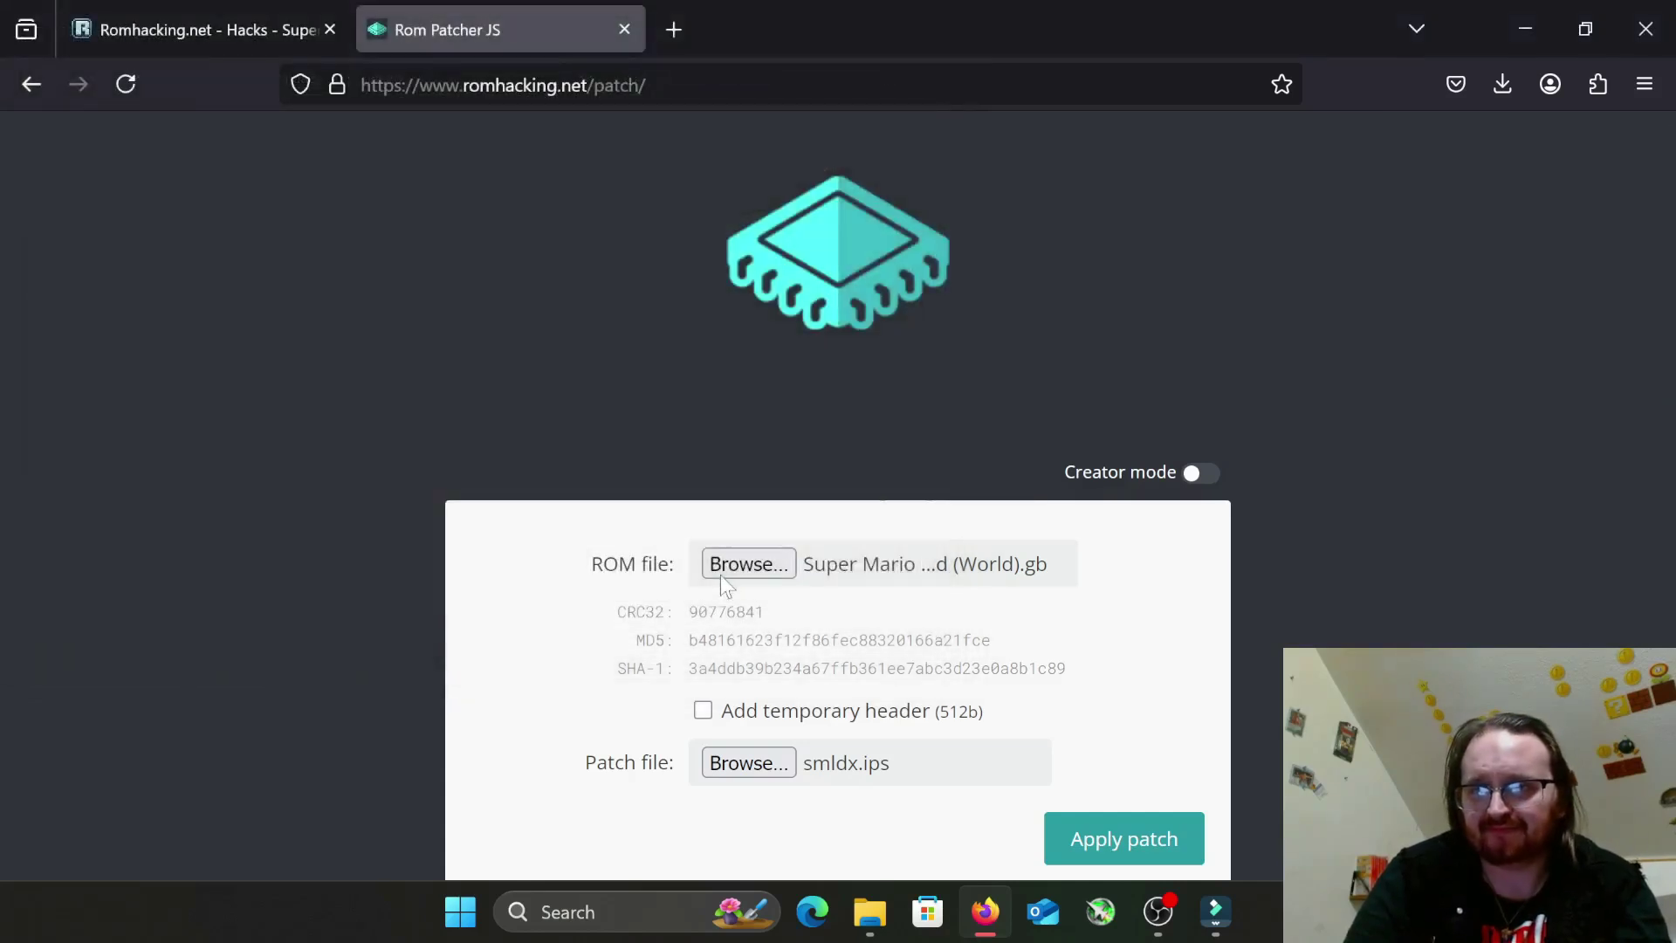
Step: Apply the patch to download Super Mario Land (World) (patched).gb, then minimize Firefox
{"action": "left_click", "coordinate": [1127, 833]}
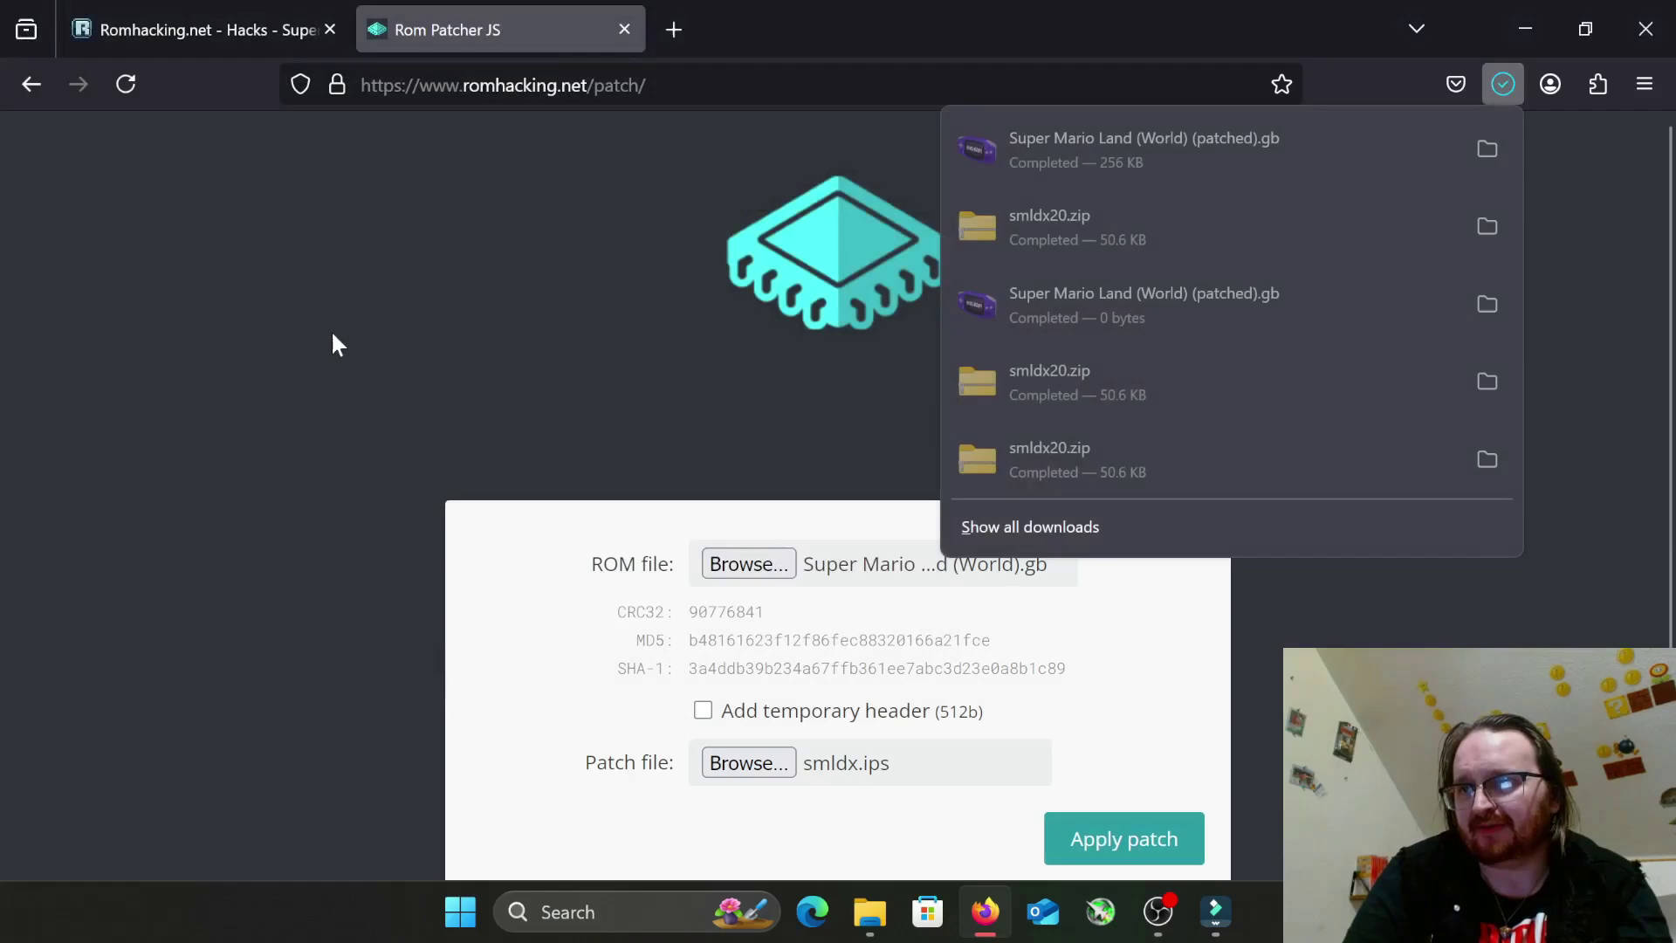
{"action": "left_click", "coordinate": [1527, 19]}
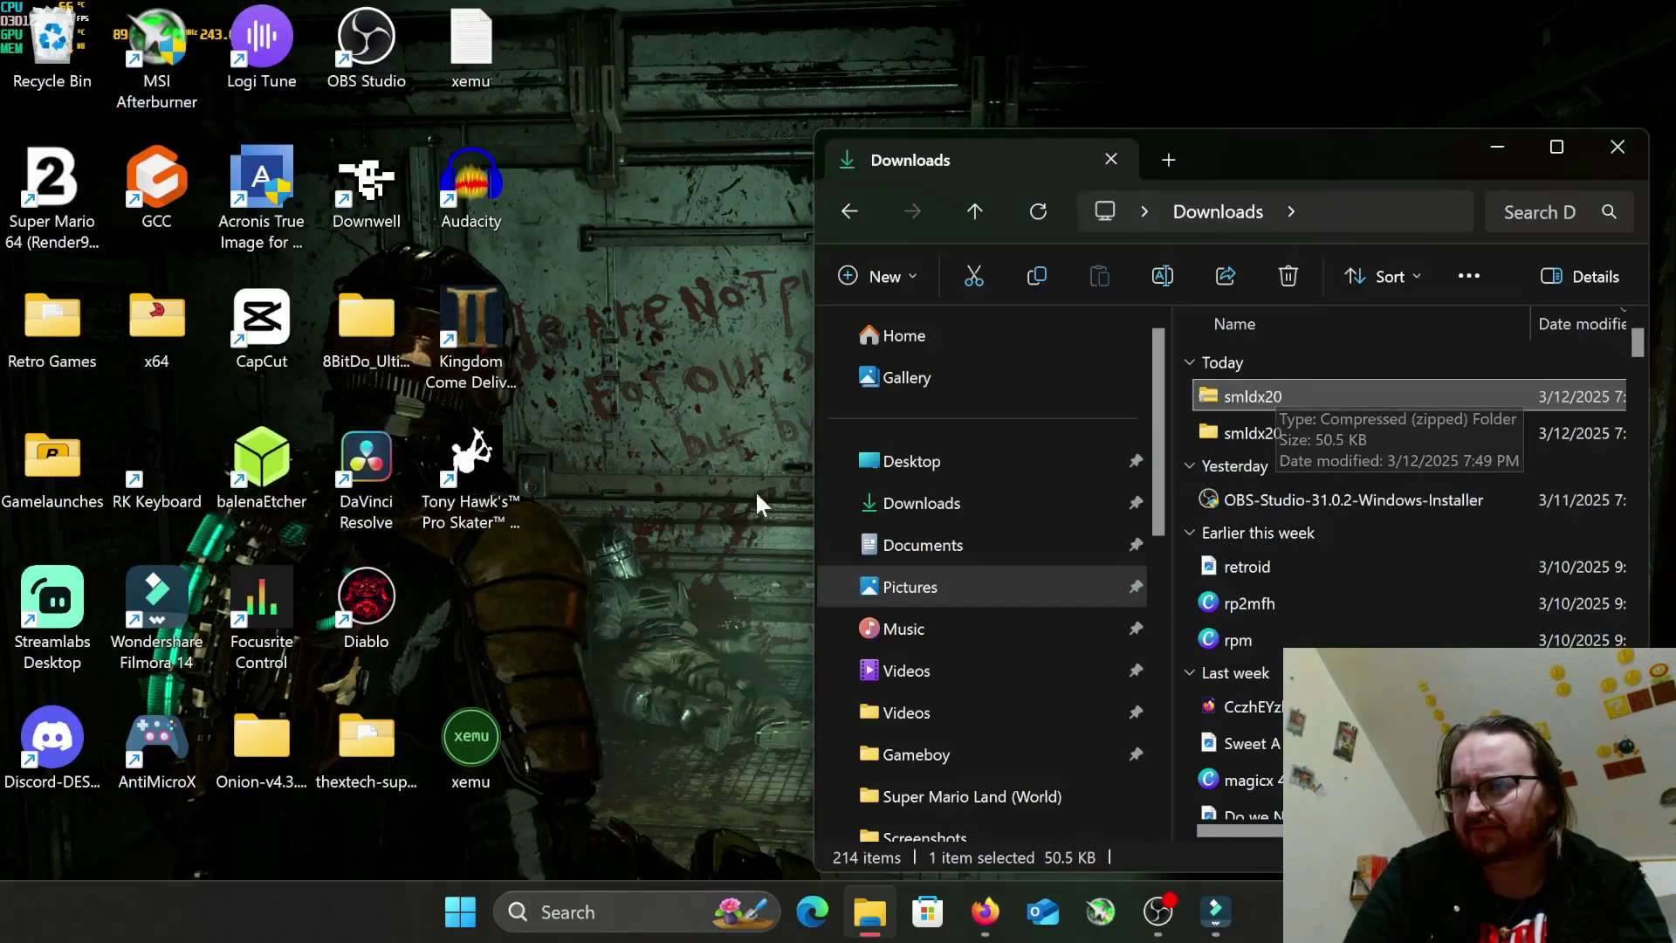
Step: Refresh Downloads to show the patched ROM and open Retro Games in a second window
{"action": "left_click", "coordinate": [903, 502]}
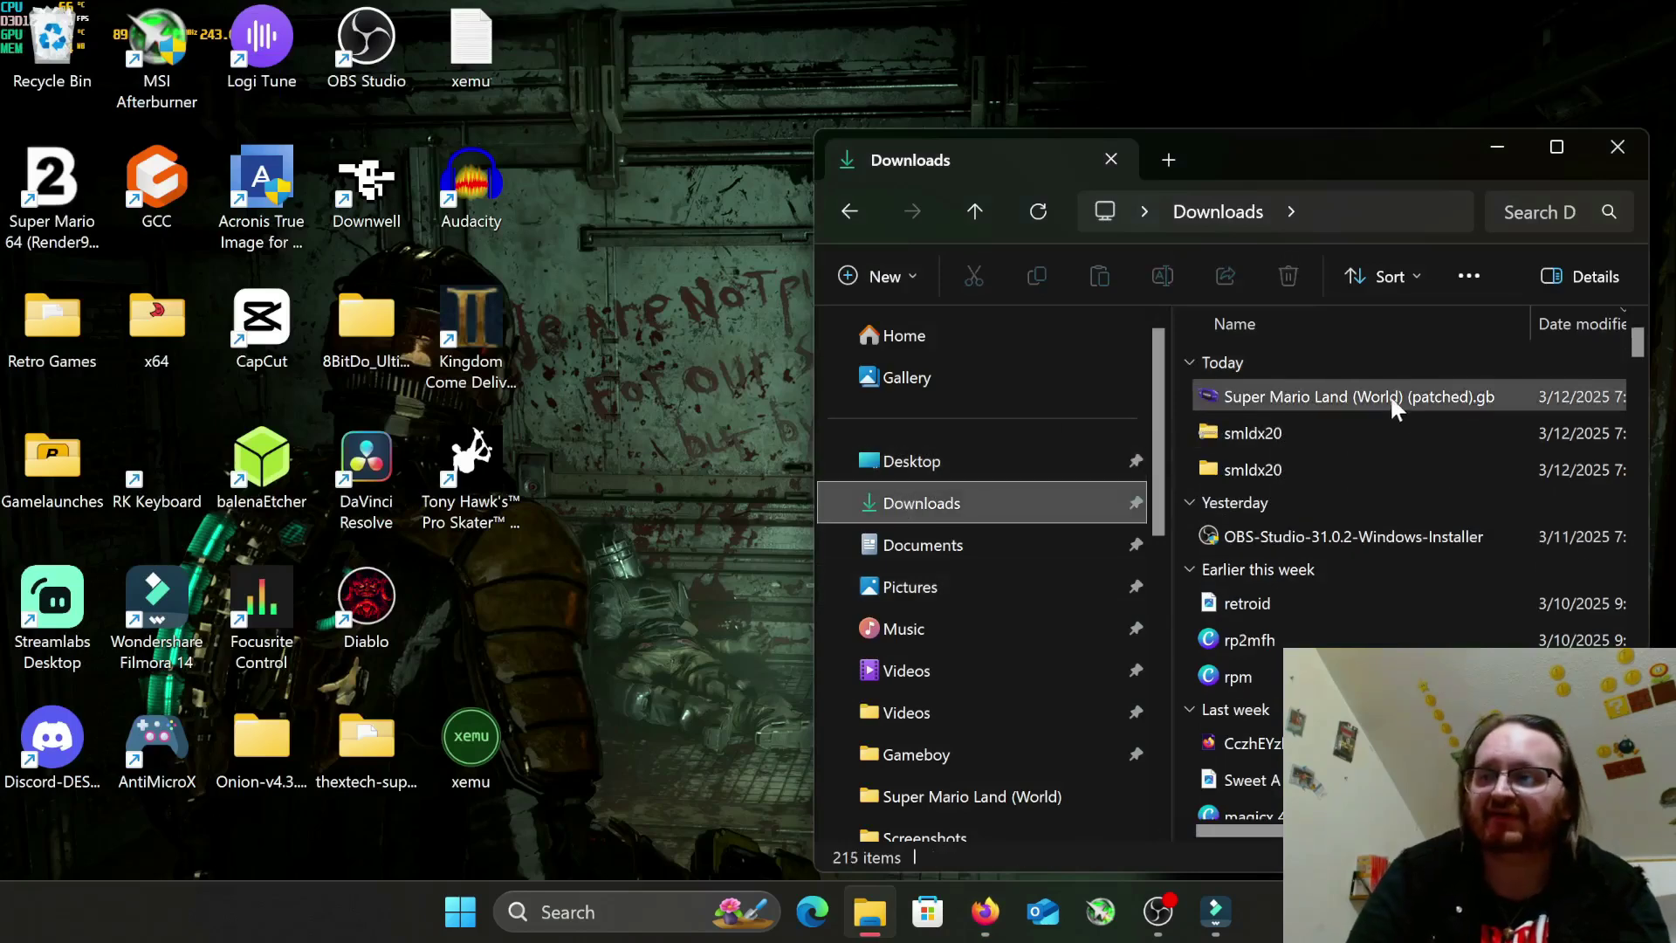
{"action": "left_click_drag", "start_coordinate": [1268, 150], "coordinate": [600, 108]}
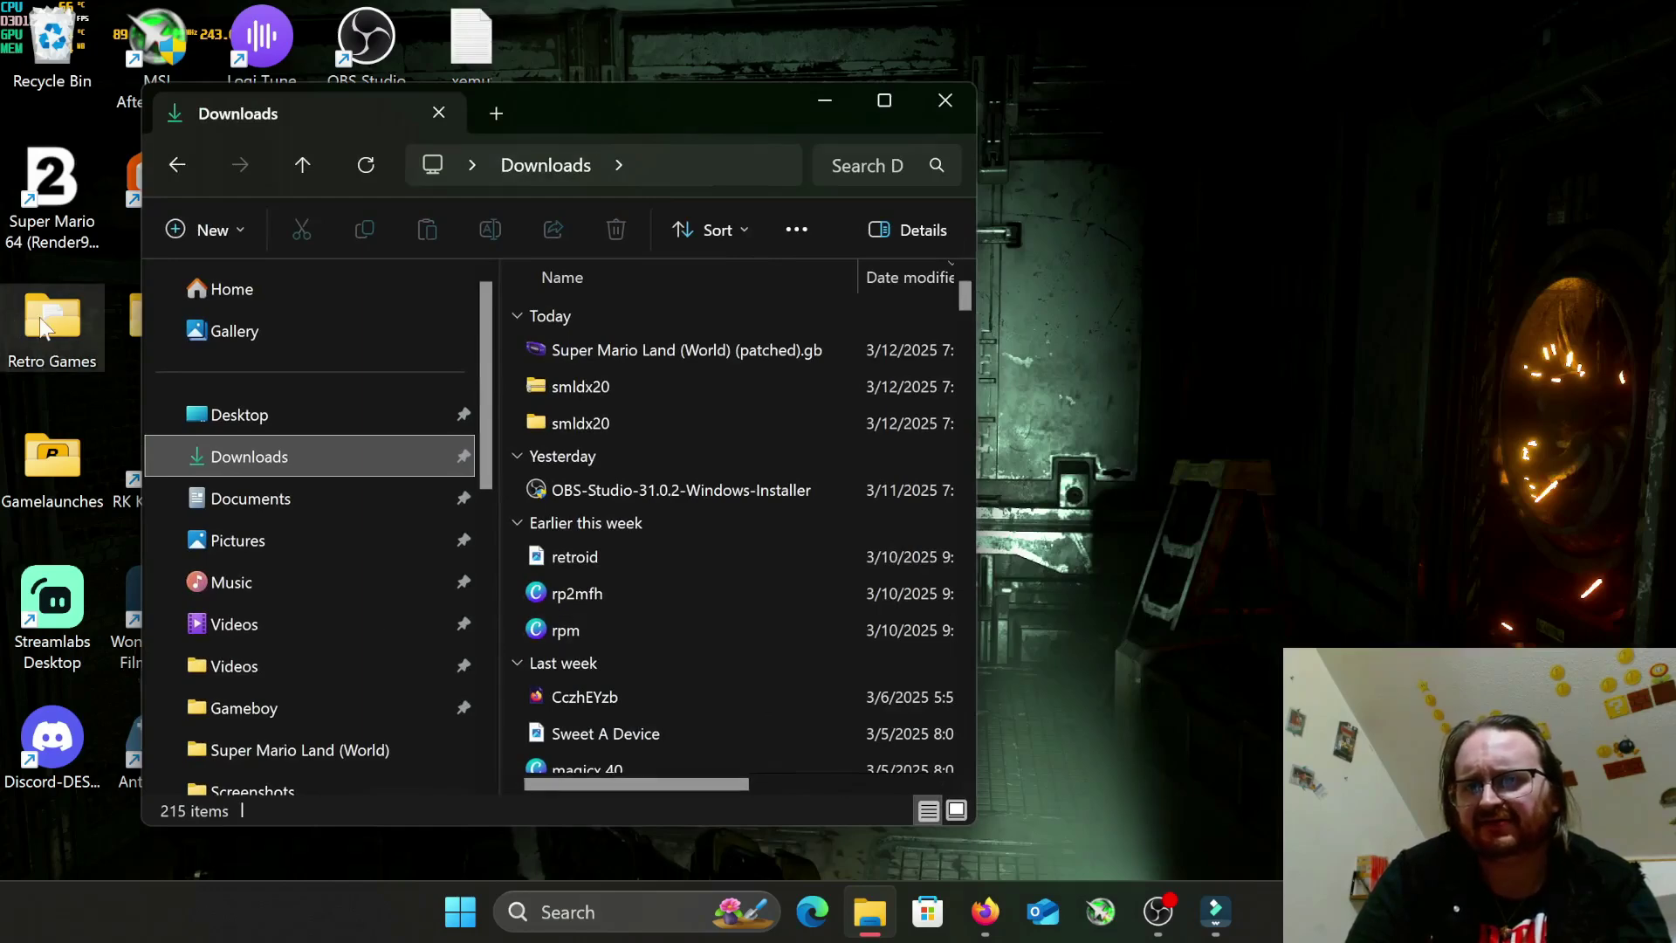
{"action": "double_click", "coordinate": [88, 349]}
{"action": "scroll", "coordinate": [353, 514], "scroll_direction": "down", "scroll_amount": 5}
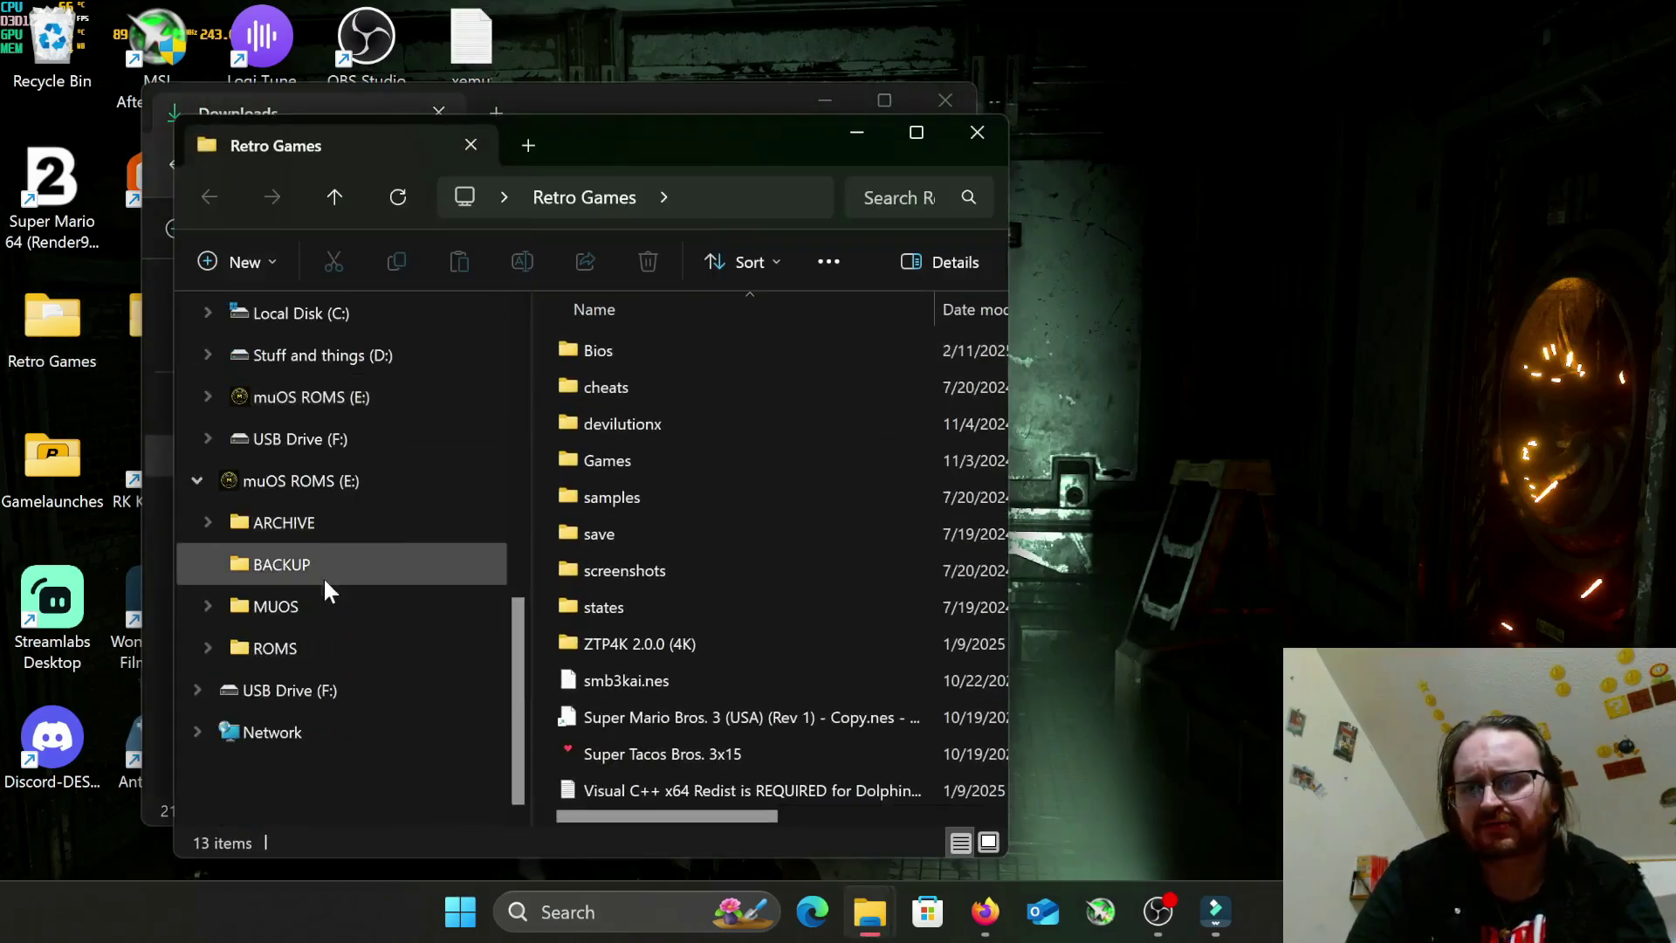
{"action": "scroll", "coordinate": [306, 462], "scroll_direction": "up", "scroll_amount": 1}
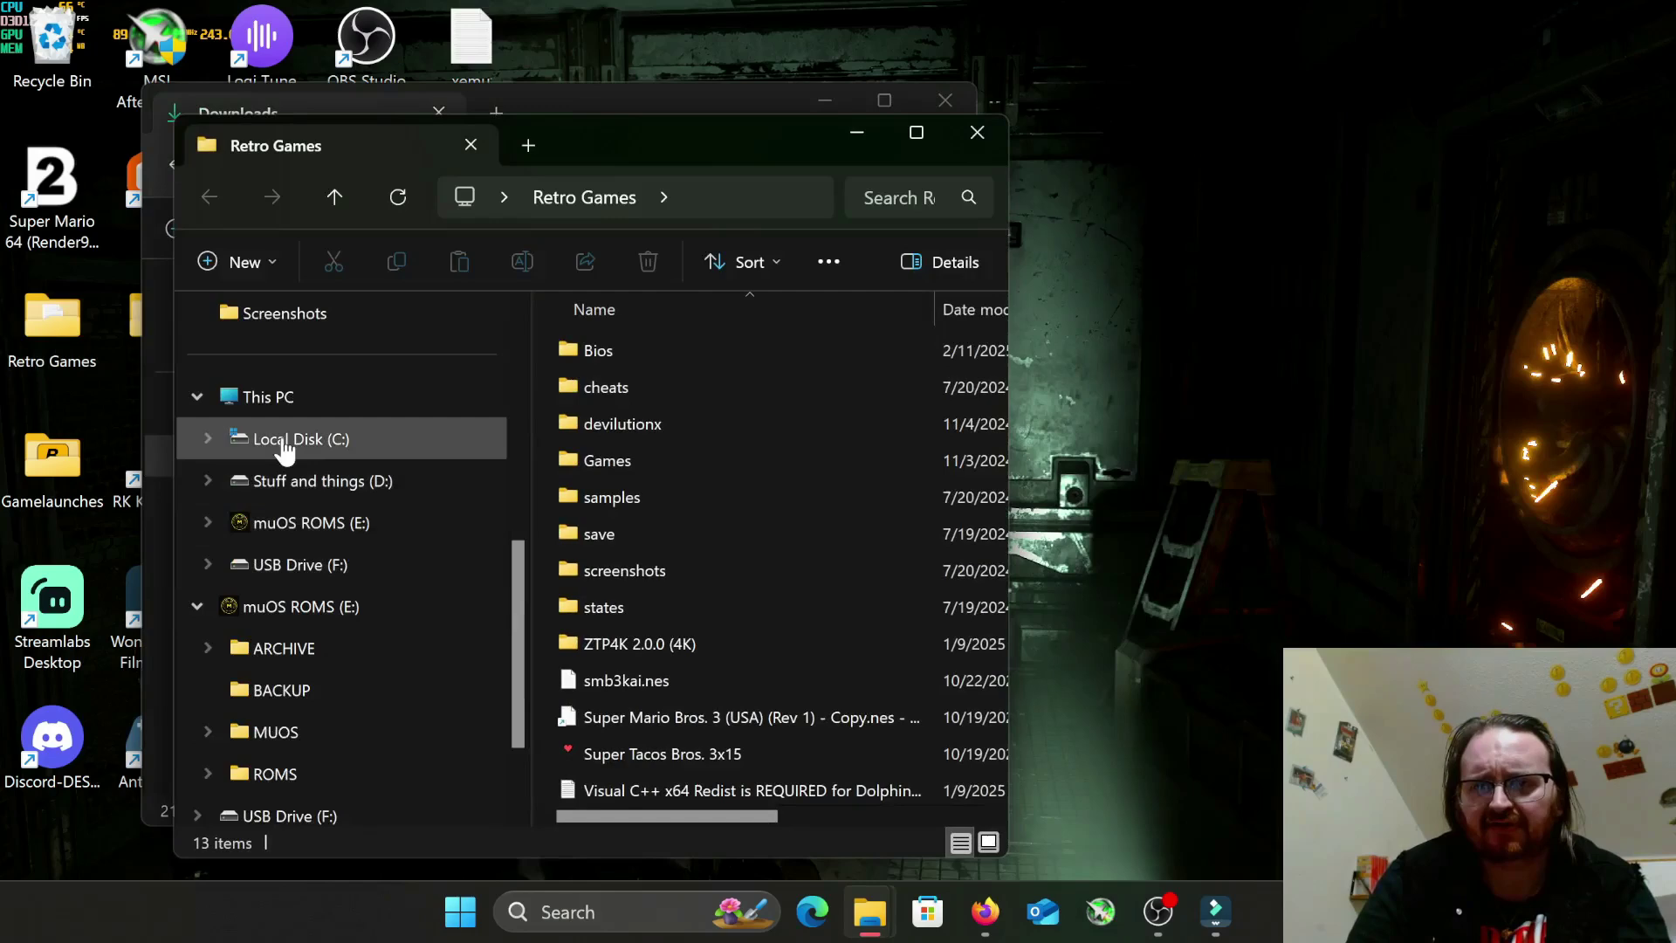
Step: Open the ROMS folder on muOS ROMS (E:), with both windows side by side
{"action": "left_click", "coordinate": [284, 523]}
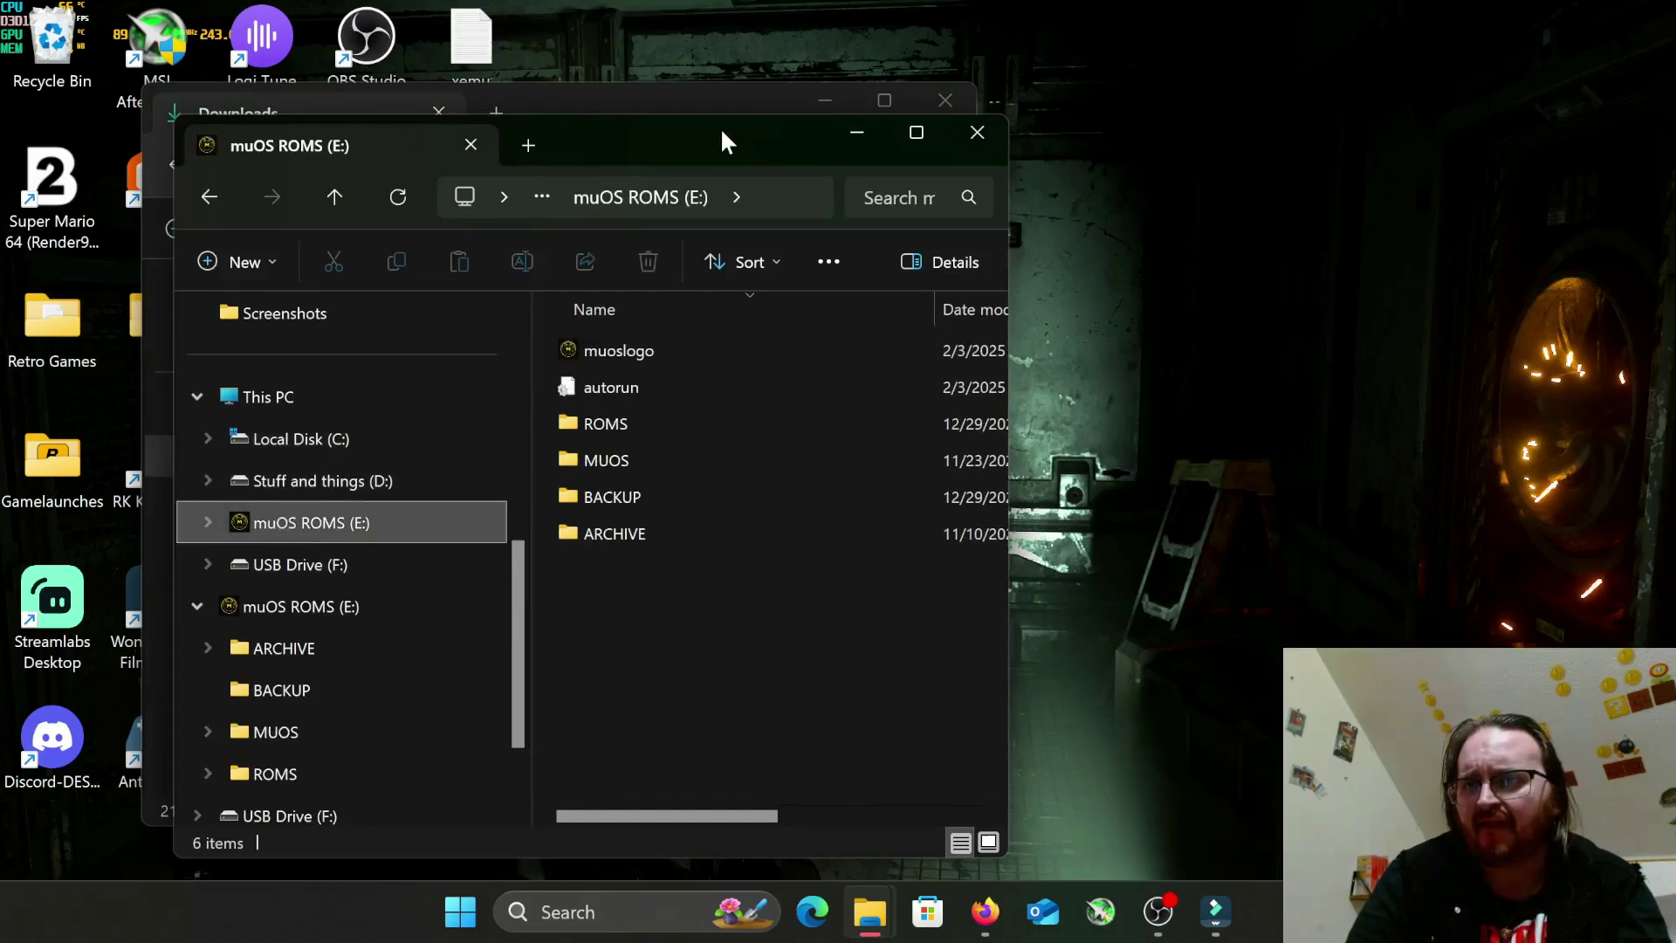
{"action": "left_click_drag", "start_coordinate": [715, 136], "coordinate": [1344, 119]}
{"action": "left_click_drag", "start_coordinate": [595, 103], "coordinate": [465, 118]}
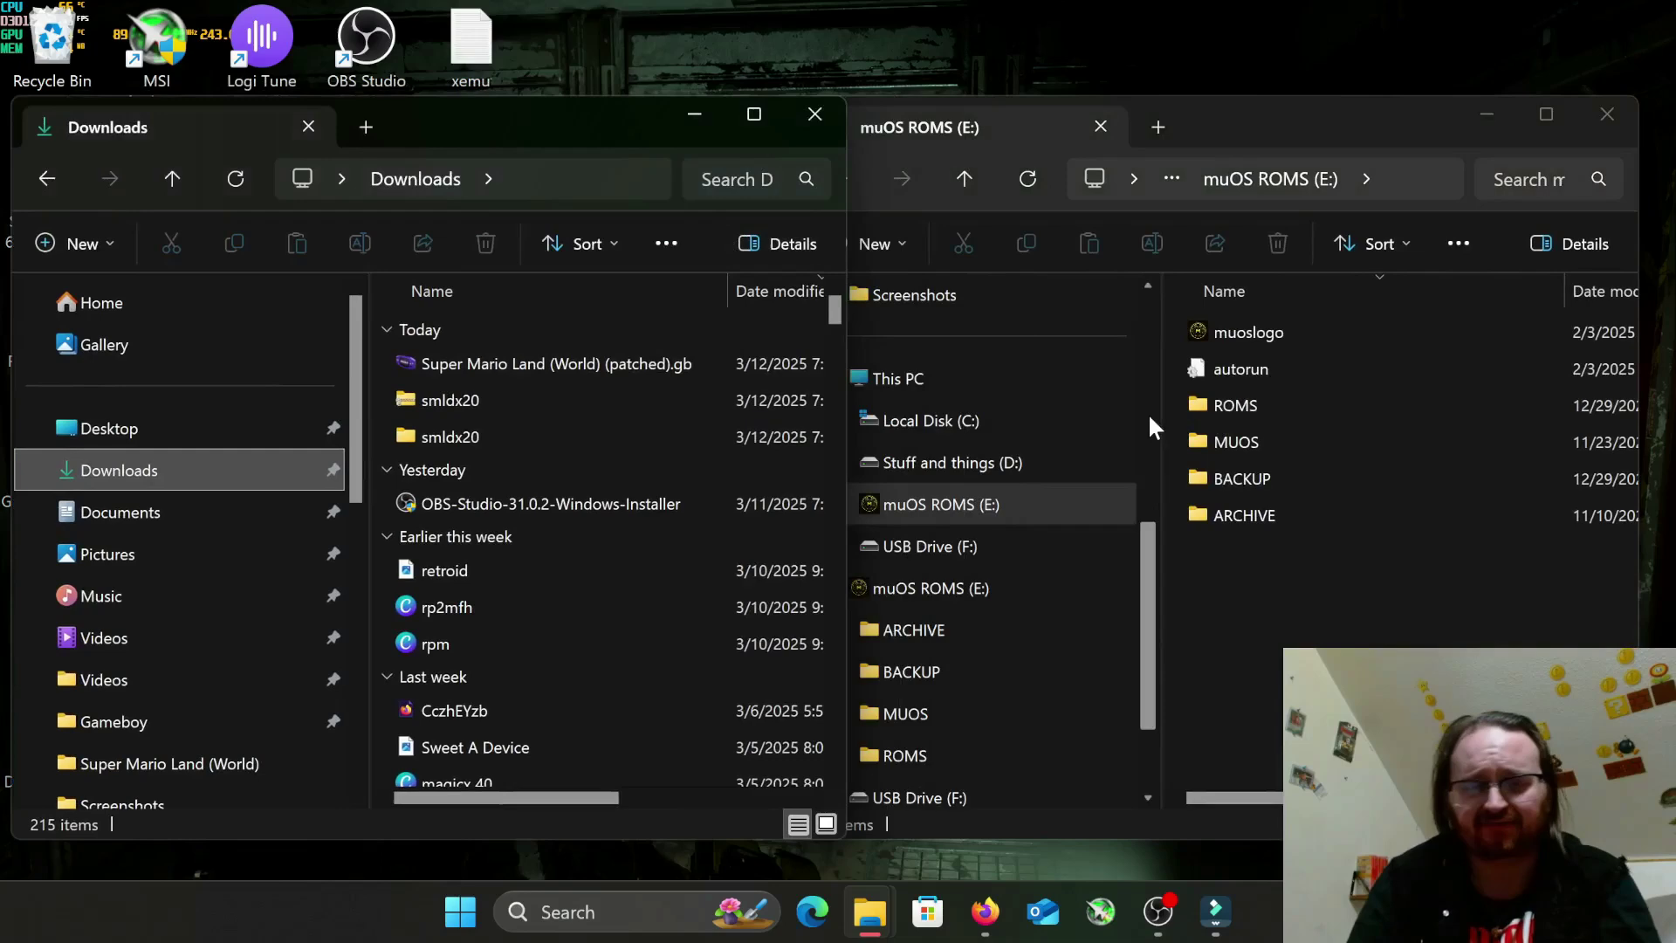
{"action": "double_click", "coordinate": [1216, 404]}
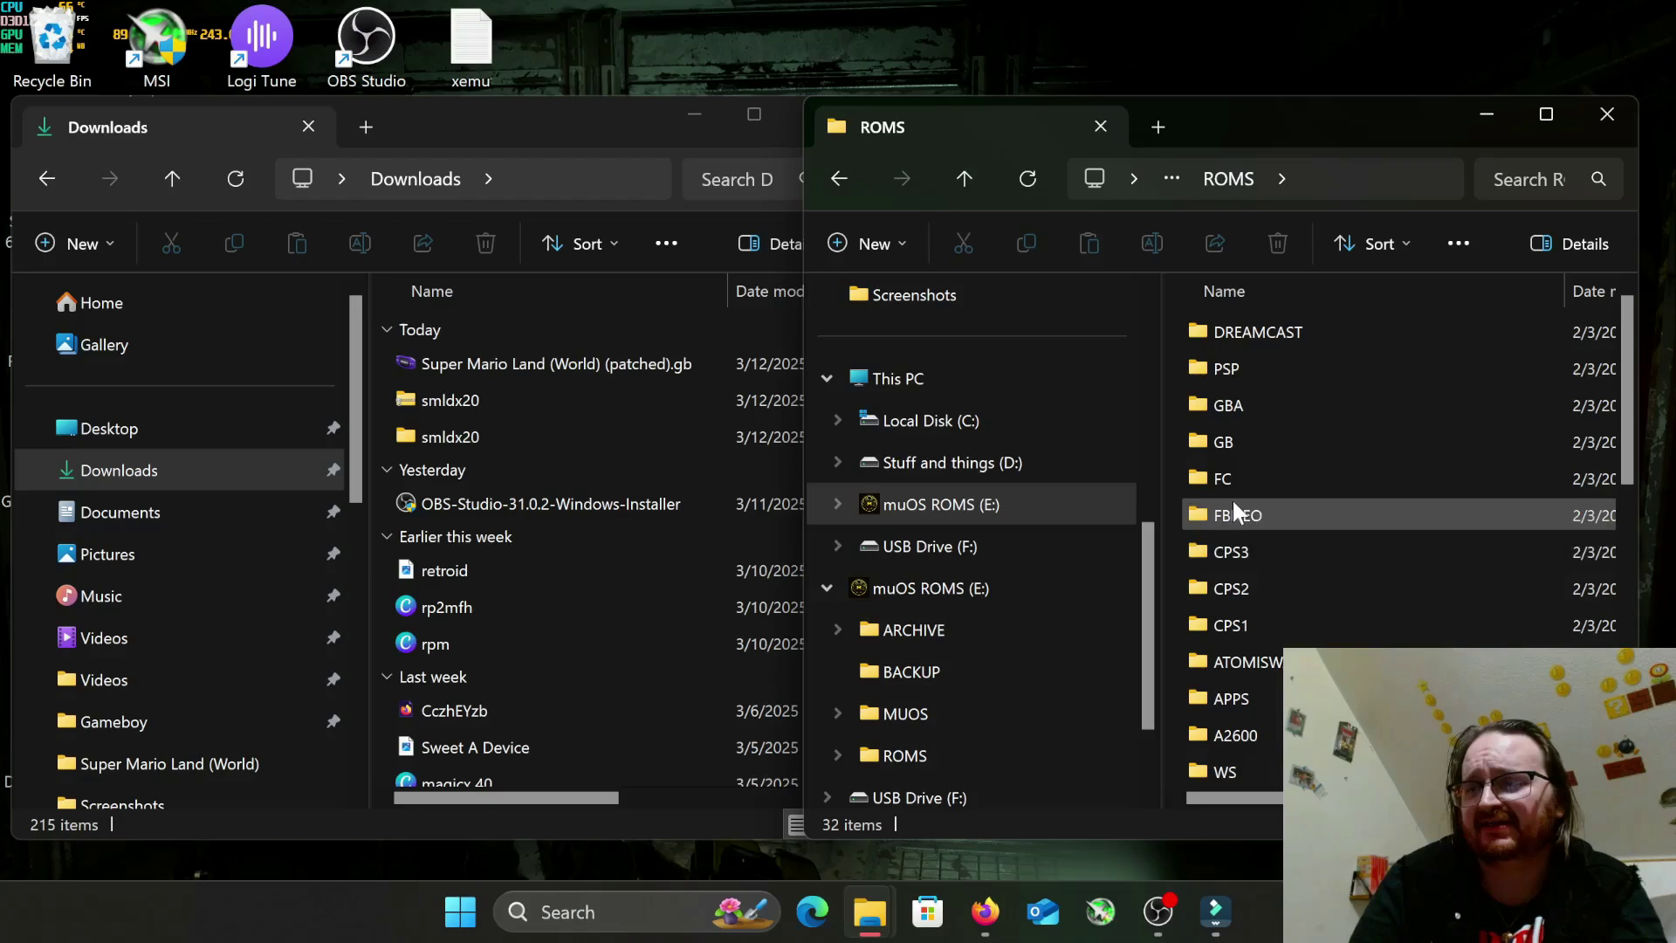
{"action": "scroll", "coordinate": [1284, 591], "scroll_direction": "down", "scroll_amount": 4}
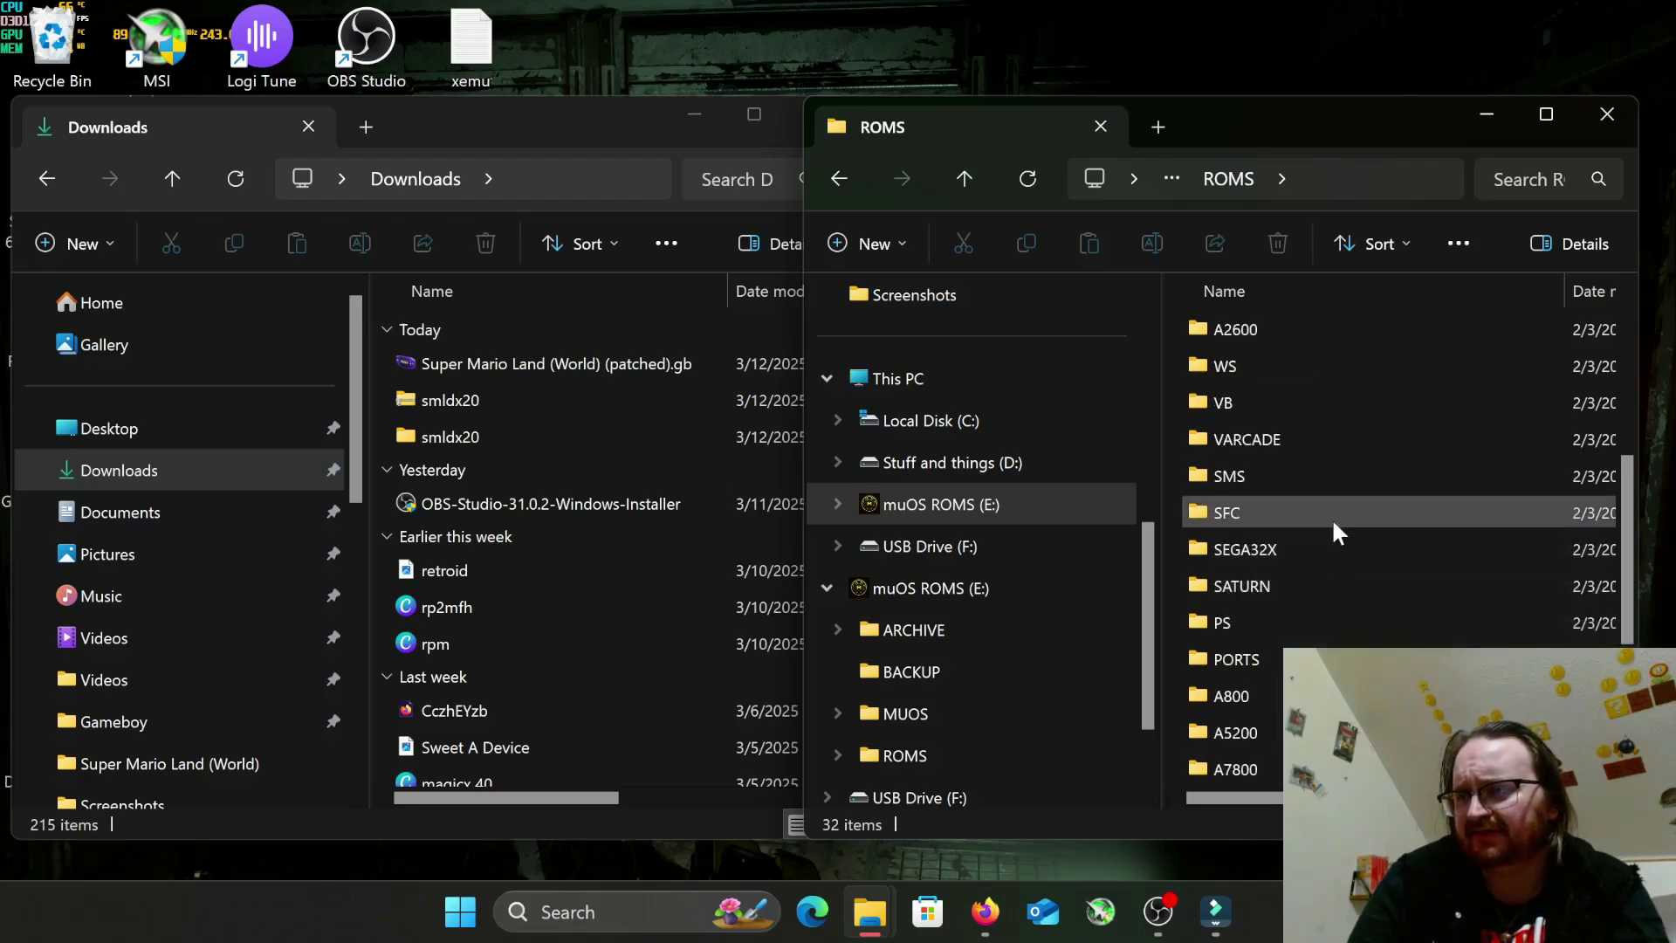
{"action": "mouse_move", "coordinate": [1332, 517]}
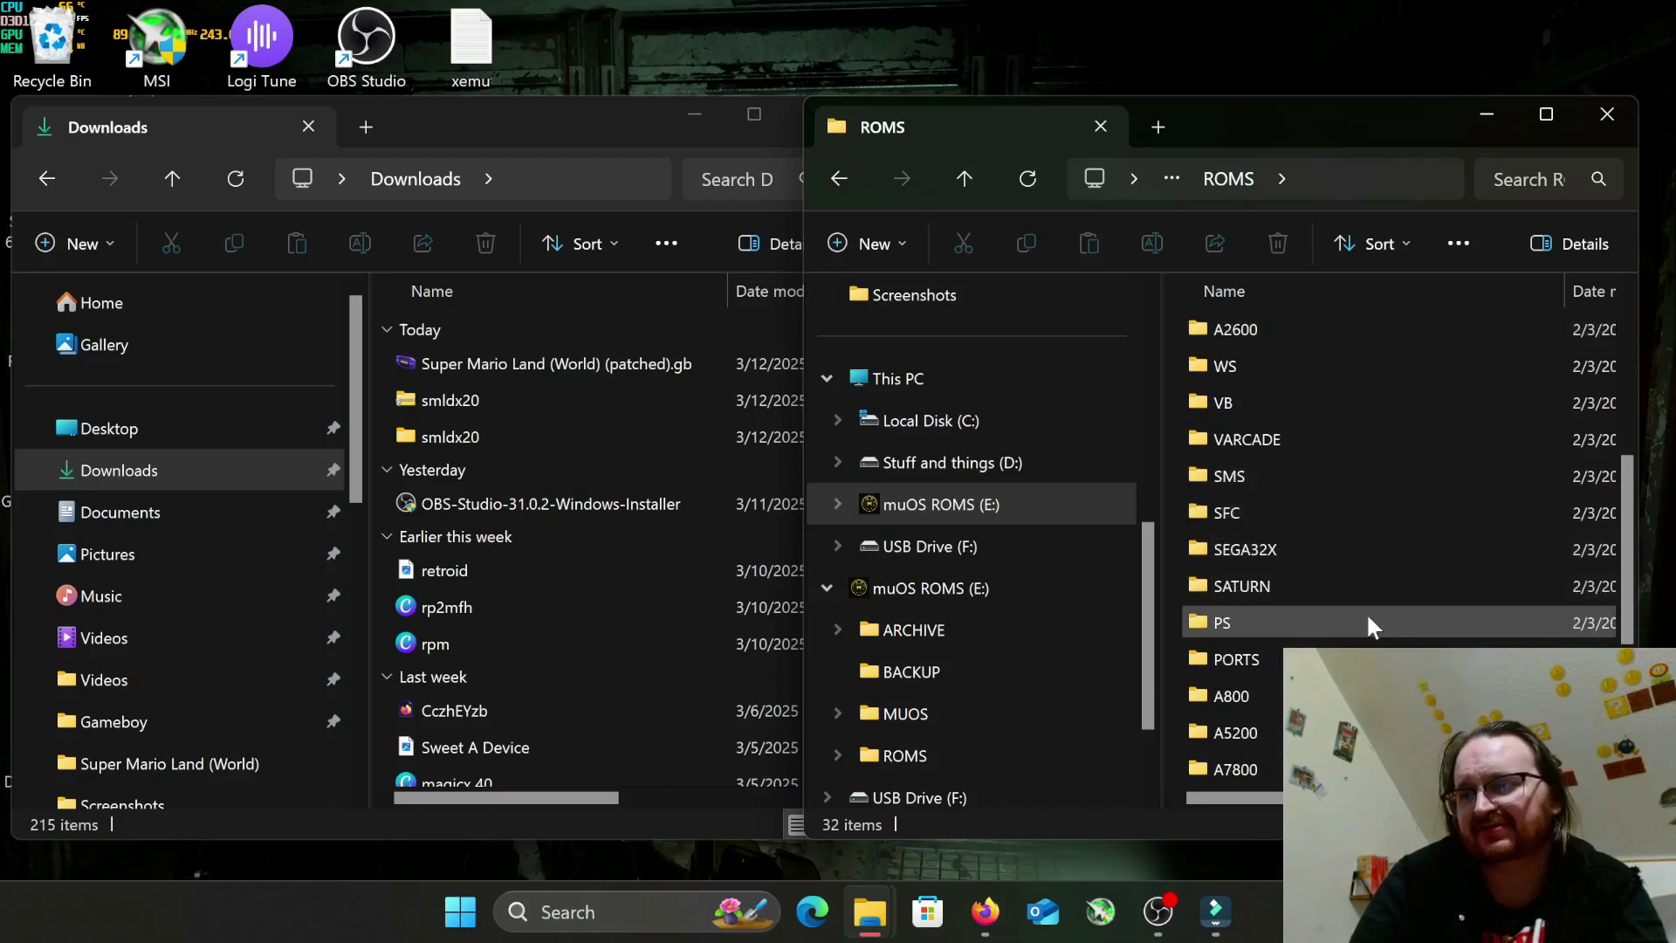
{"action": "scroll", "coordinate": [1238, 502], "scroll_direction": "up", "scroll_amount": 3}
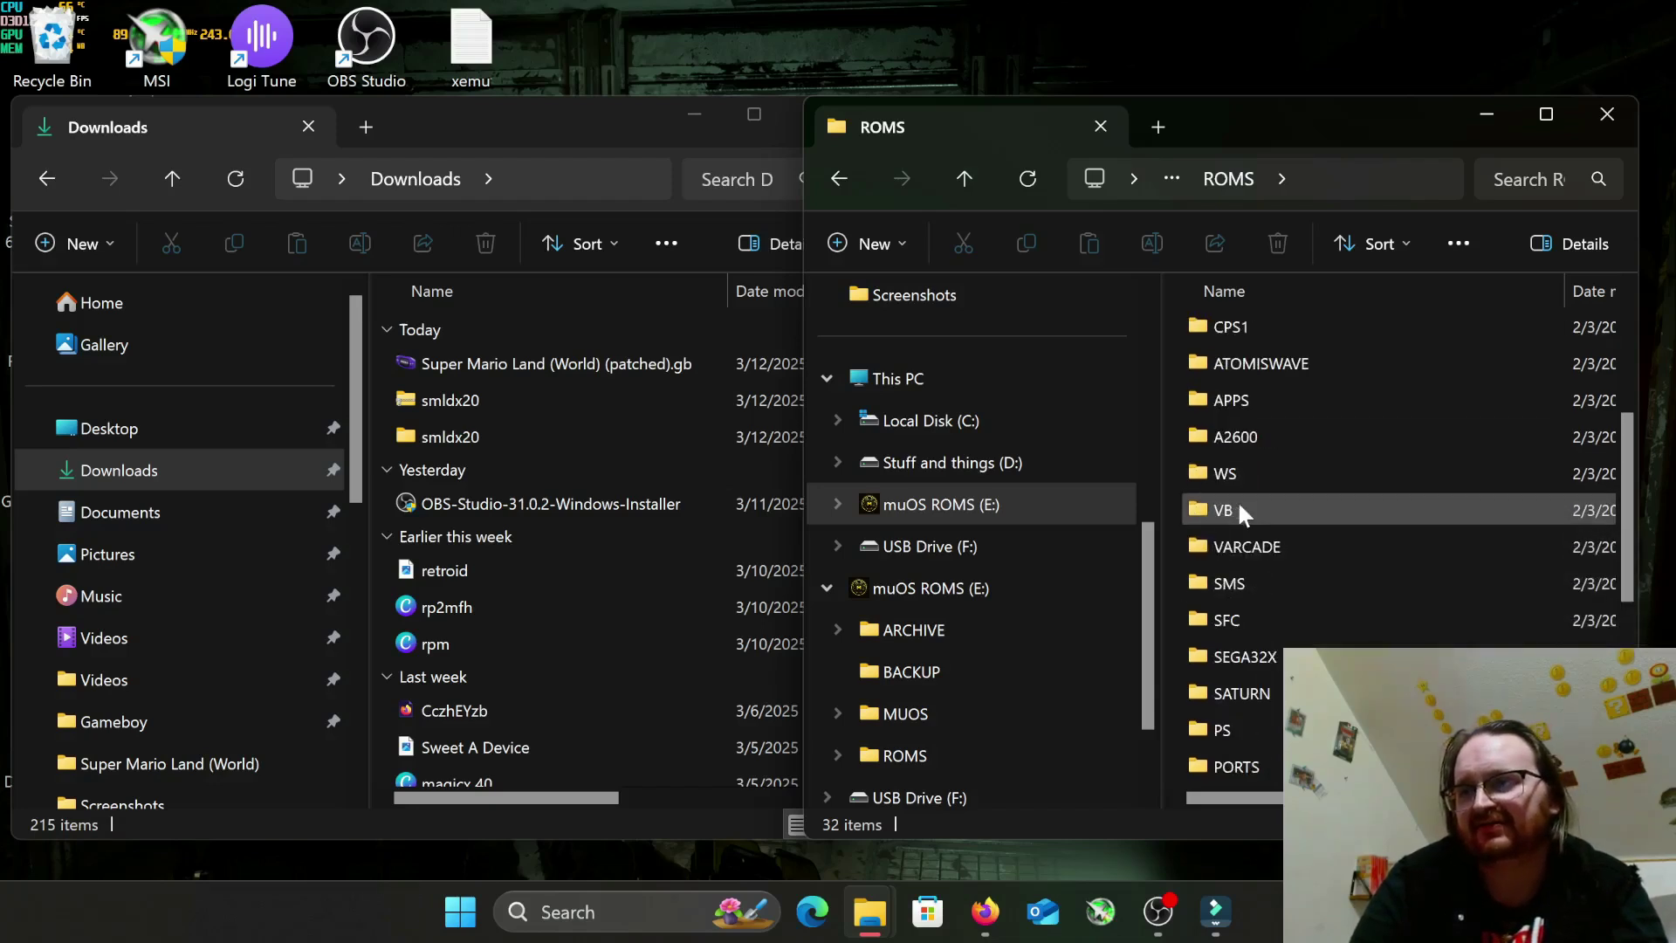
{"action": "scroll", "coordinate": [1239, 504], "scroll_direction": "up", "scroll_amount": 1}
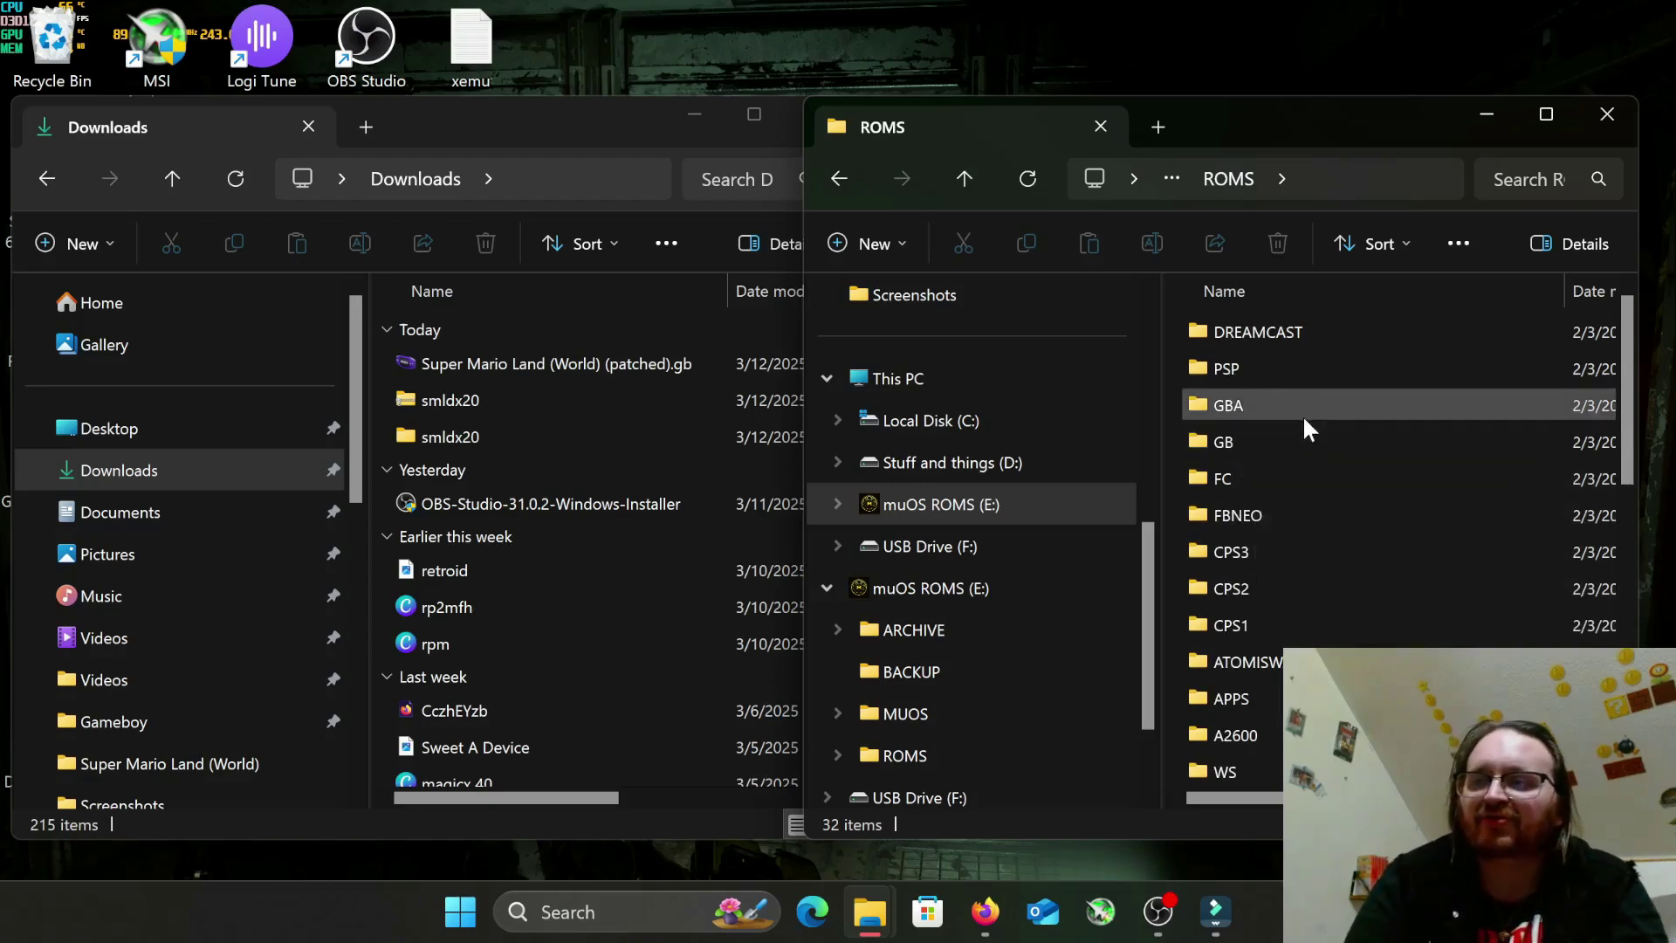
Step: Open the SD card's GB folder in the right window, keeping Downloads in front
{"action": "double_click", "coordinate": [1253, 443]}
{"action": "left_click", "coordinate": [512, 119]}
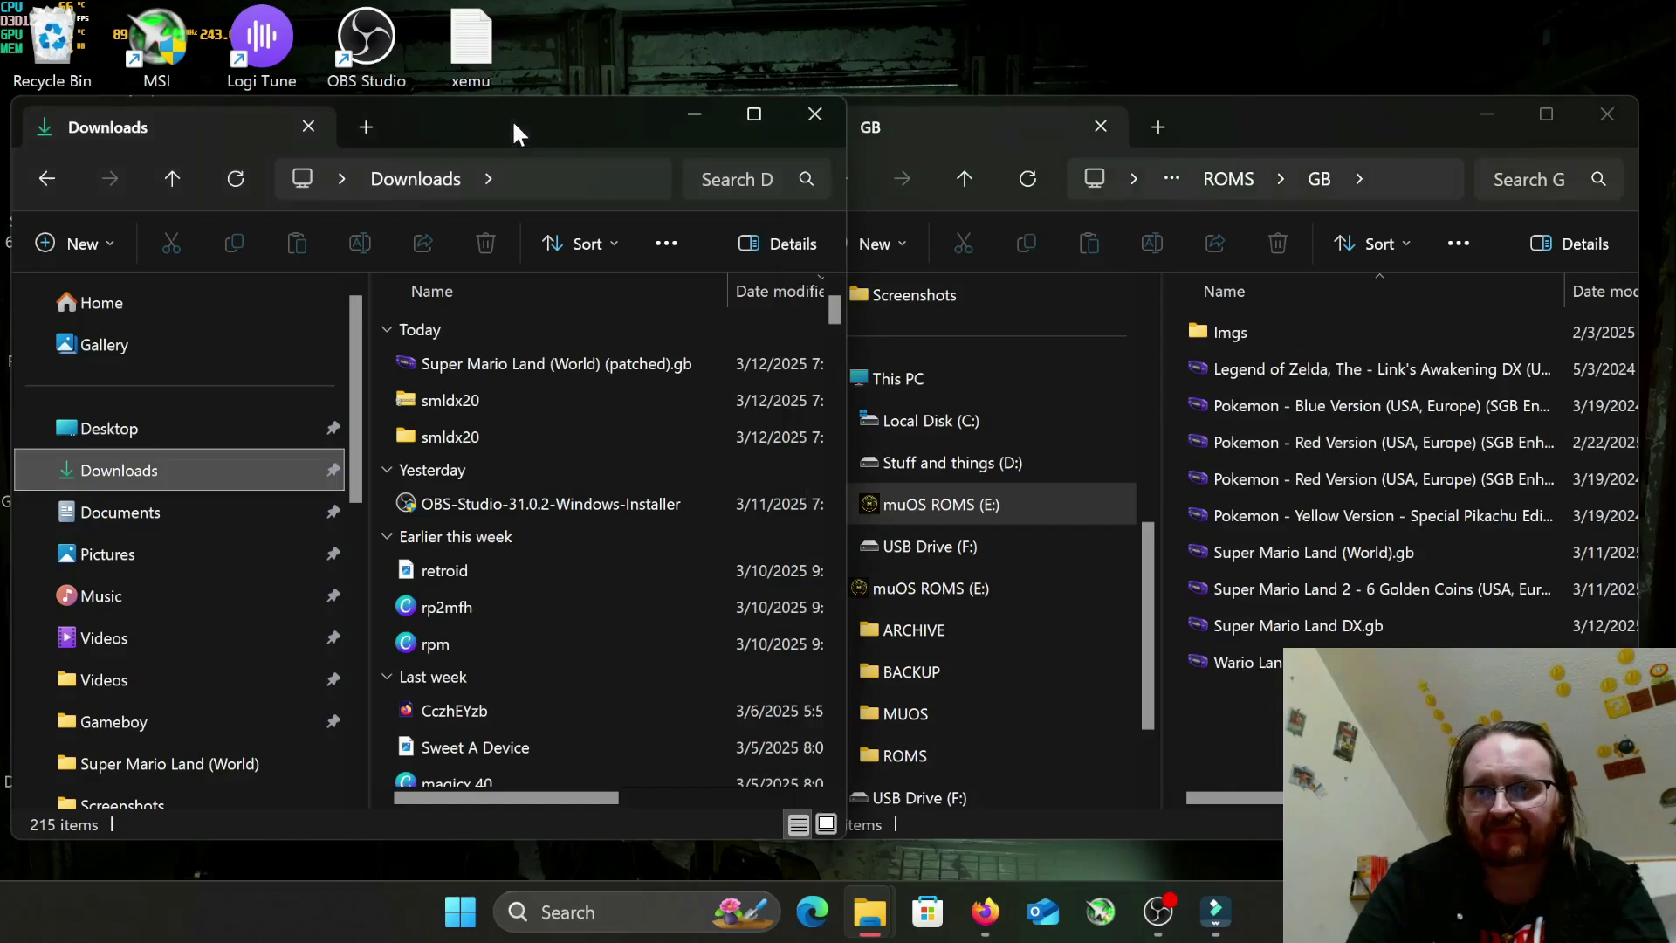
{"action": "left_click_drag", "start_coordinate": [1386, 124], "coordinate": [1390, 60]}
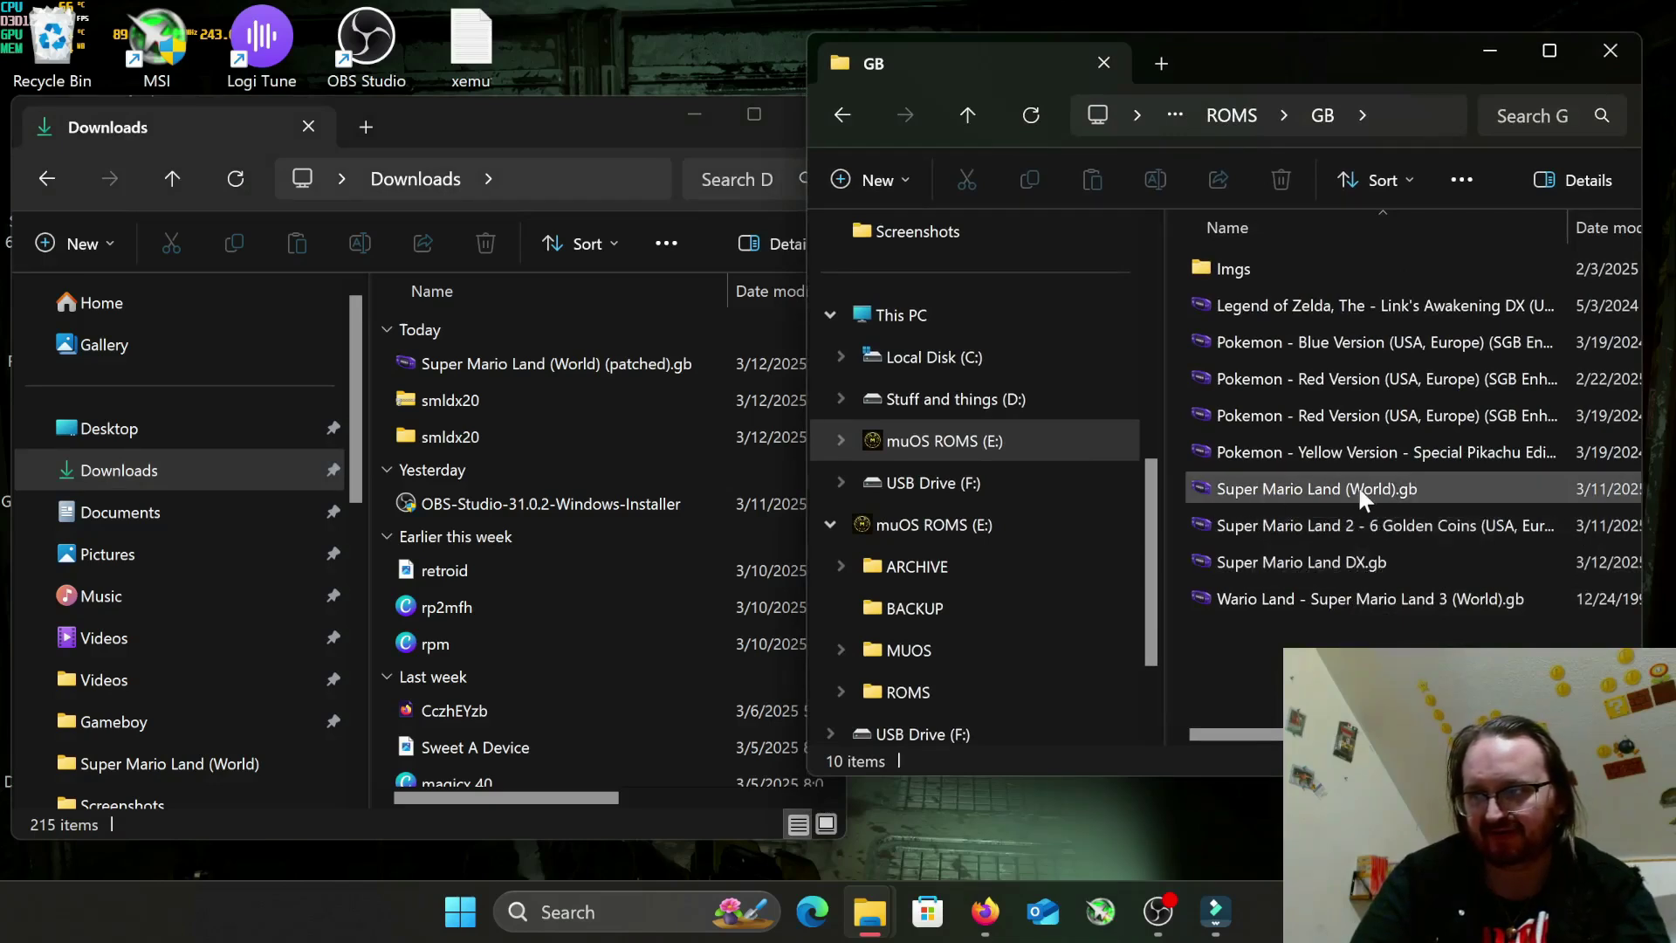
{"action": "left_click", "coordinate": [606, 132]}
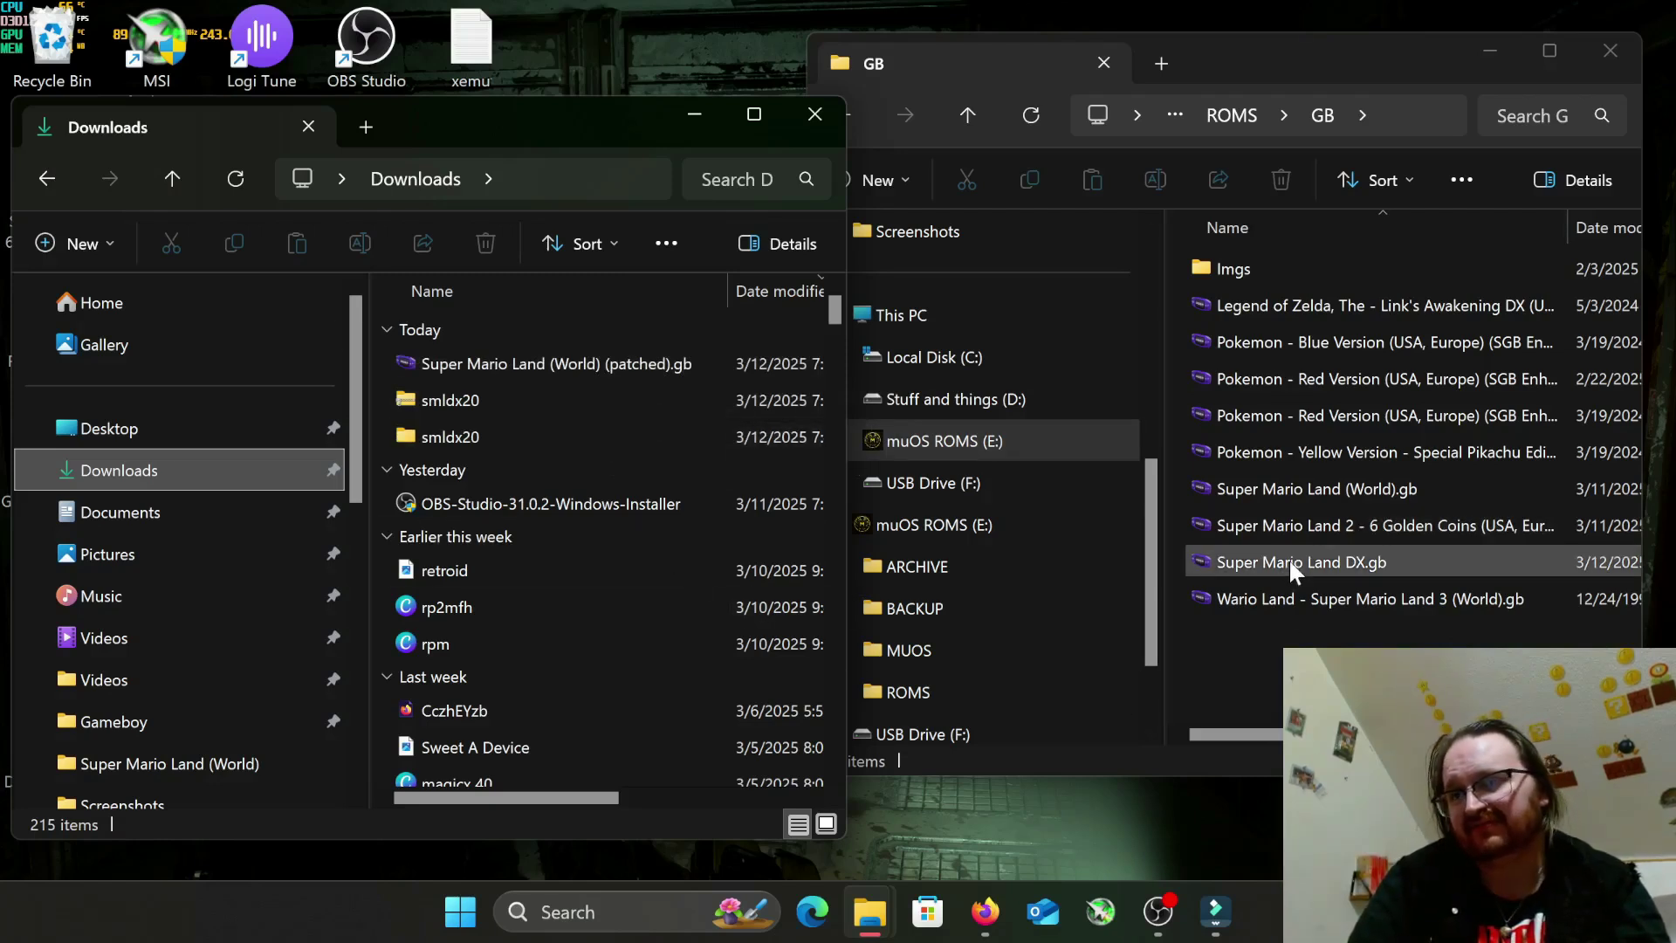
Step: Rename the patched ROM to Super Mario Land (DX).gb and select today's three downloads
{"action": "right_click", "coordinate": [559, 363]}
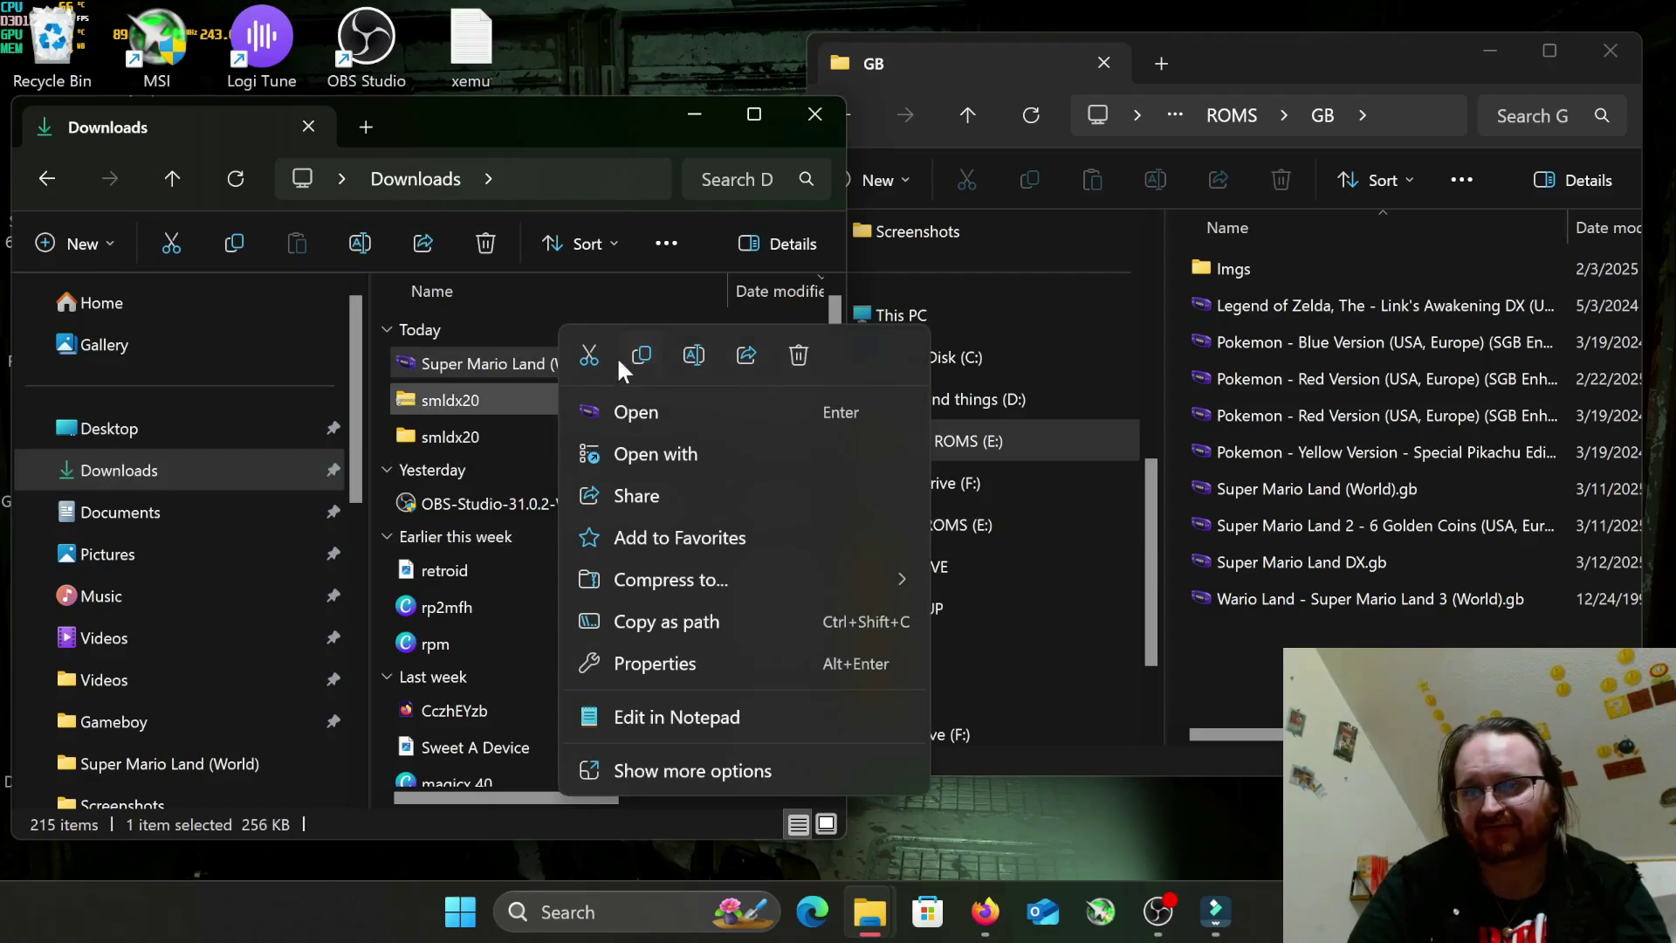
{"action": "left_click", "coordinate": [686, 772]}
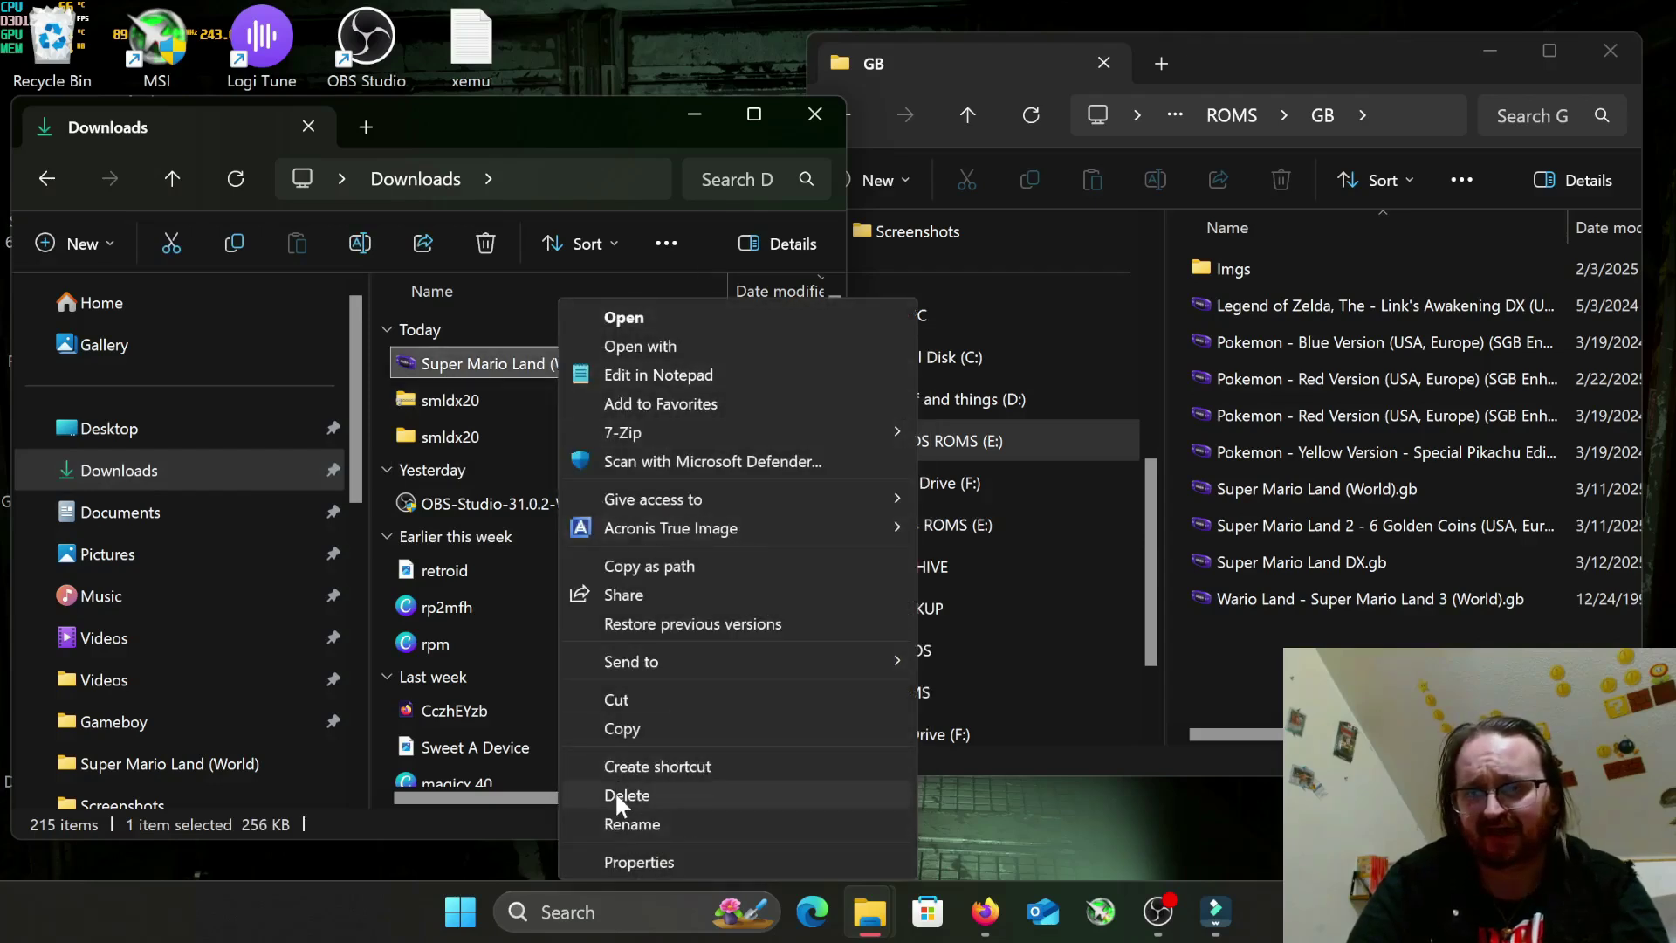
{"action": "left_click", "coordinate": [633, 824]}
{"action": "left_click", "coordinate": [606, 363]}
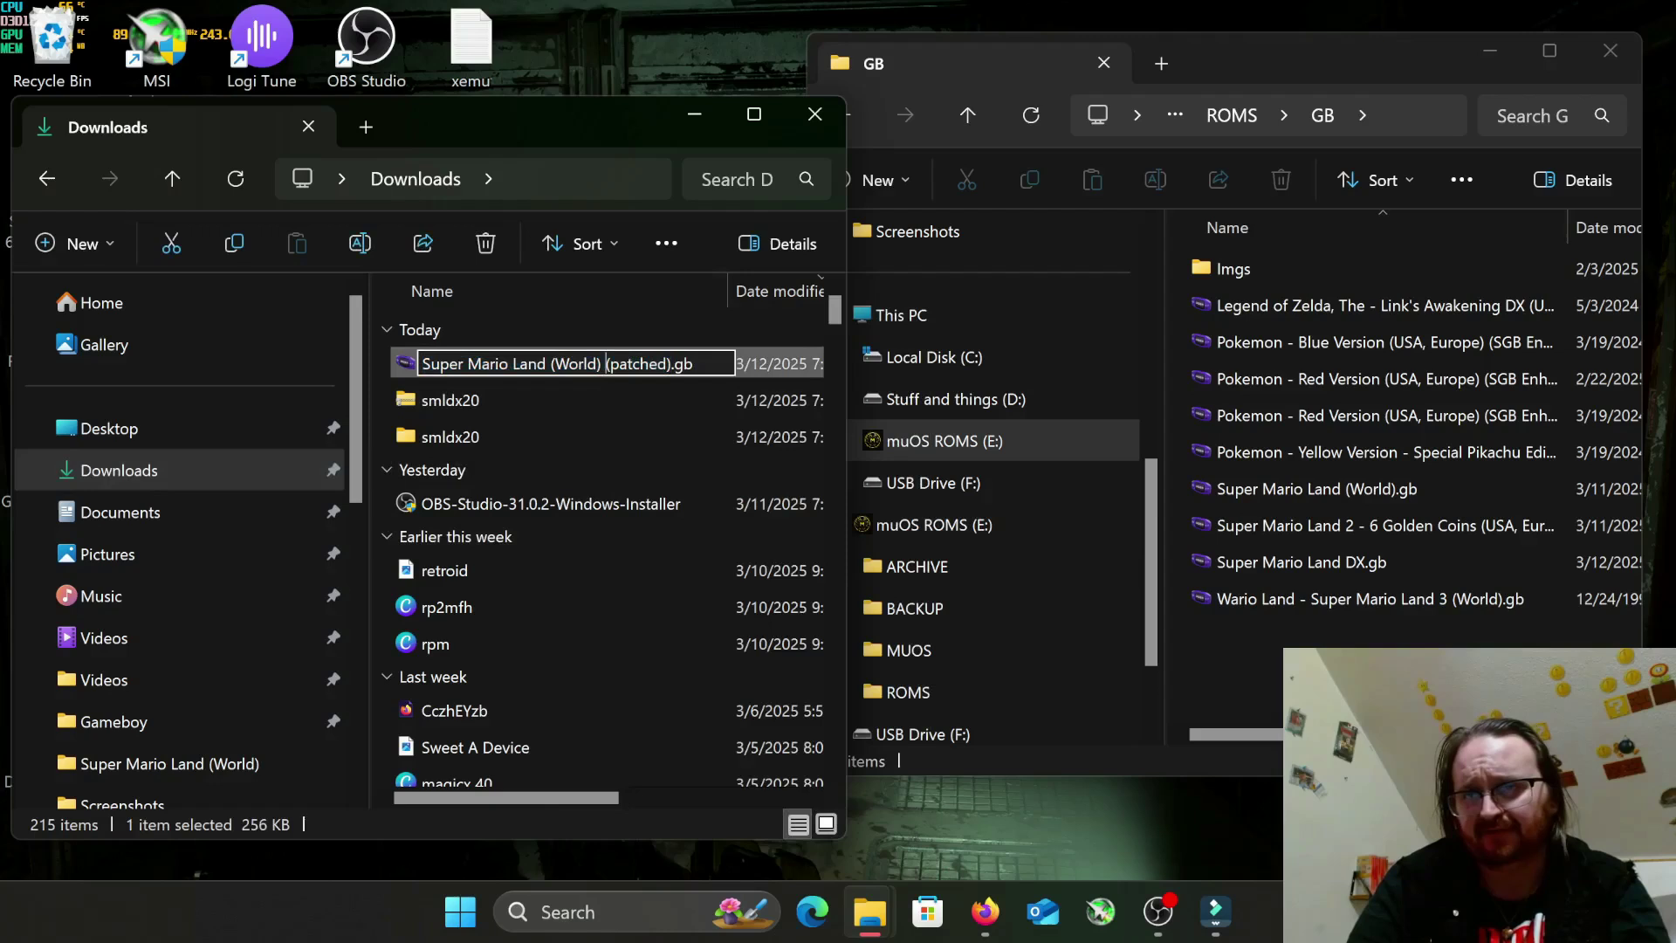
{"action": "key", "text": "shift+Left"}
{"action": "key", "text": "shift+Left"}
{"action": "key", "text": "shift+Left"}
{"action": "key", "text": "shift+Left"}
{"action": "key", "text": "shift+Left"}
{"action": "key", "text": "shift+Left"}
{"action": "key", "text": "shift+Left"}
{"action": "key", "text": "shift+Left"}
{"action": "key", "text": "shift+Left"}
{"action": "key", "text": "shift+Left"}
{"action": "key", "text": "shift+Left"}
{"action": "key", "text": "shift+Left"}
{"action": "key", "text": "shift+Left"}
{"action": "key", "text": "shift+Left"}
{"action": "key", "text": "shift+Left"}
{"action": "key", "text": "shift+Left"}
{"action": "key", "text": "shift+Left"}
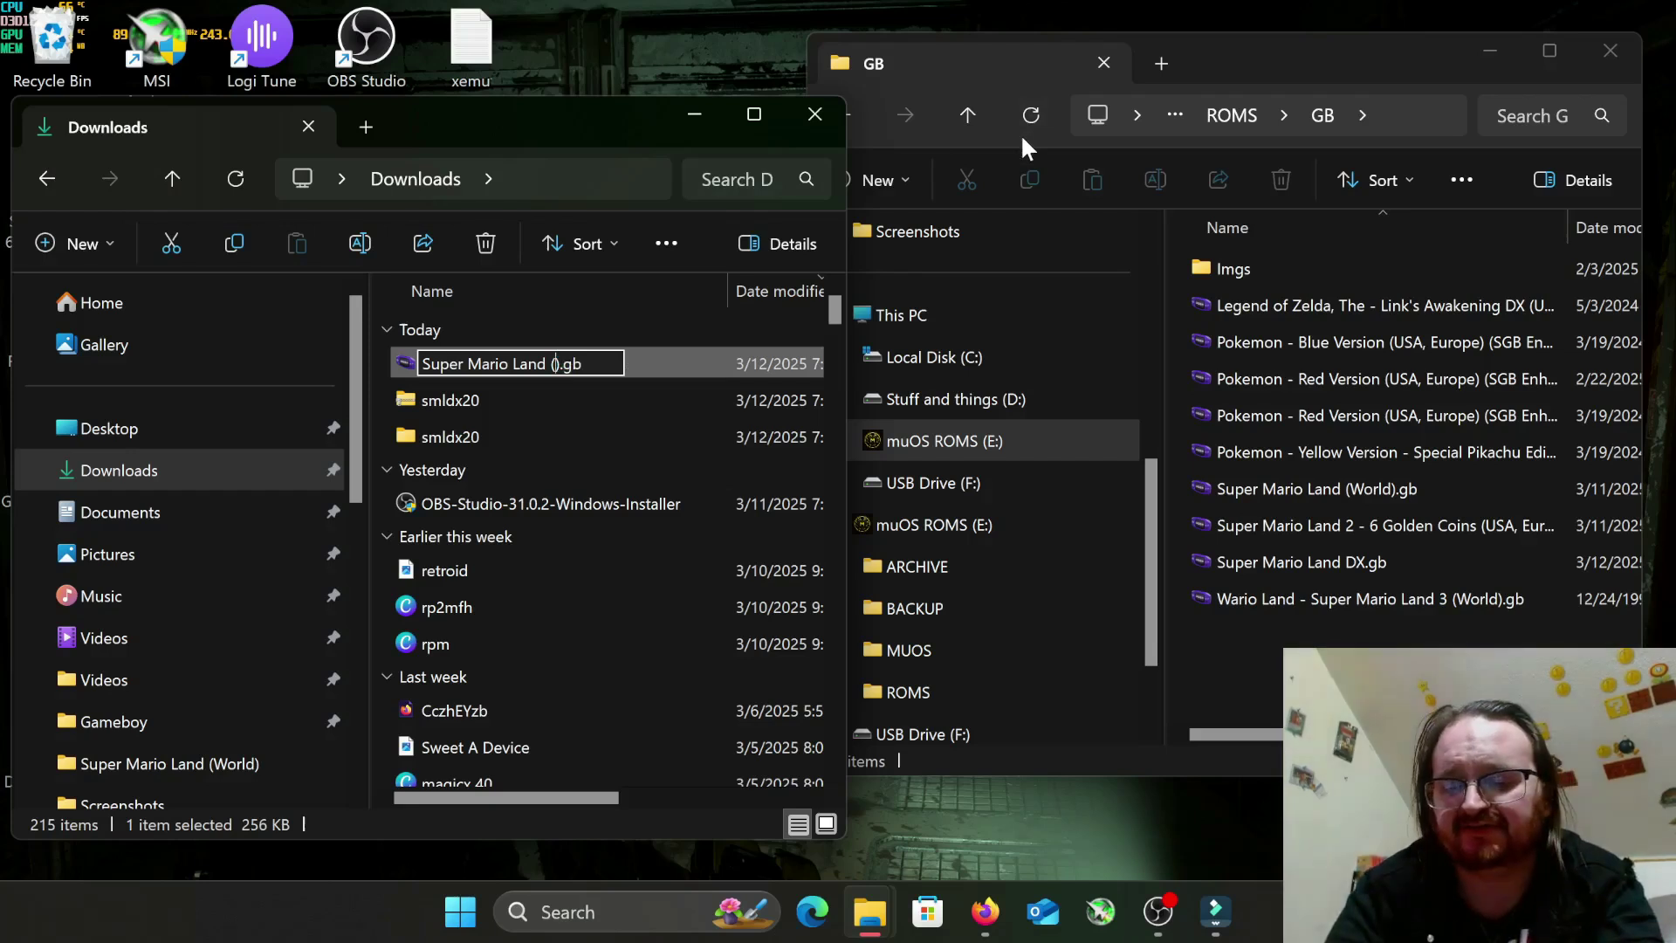
{"action": "type", "text": "DX"}
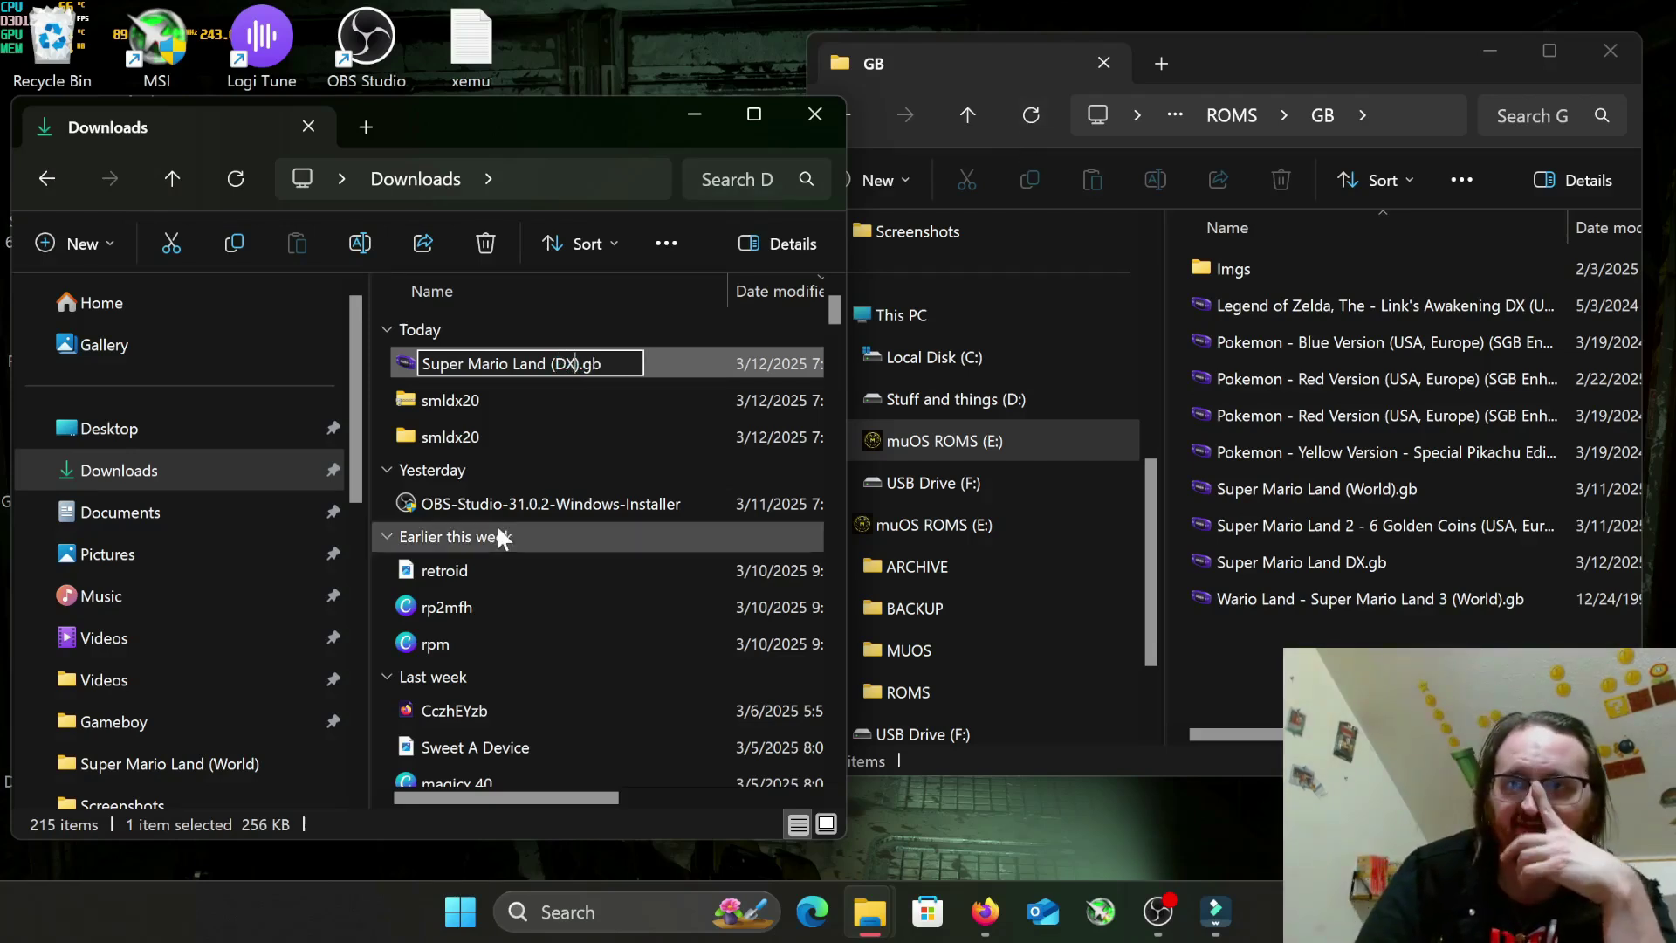
{"action": "key", "text": "Return"}
{"action": "left_click", "coordinate": [584, 325]}
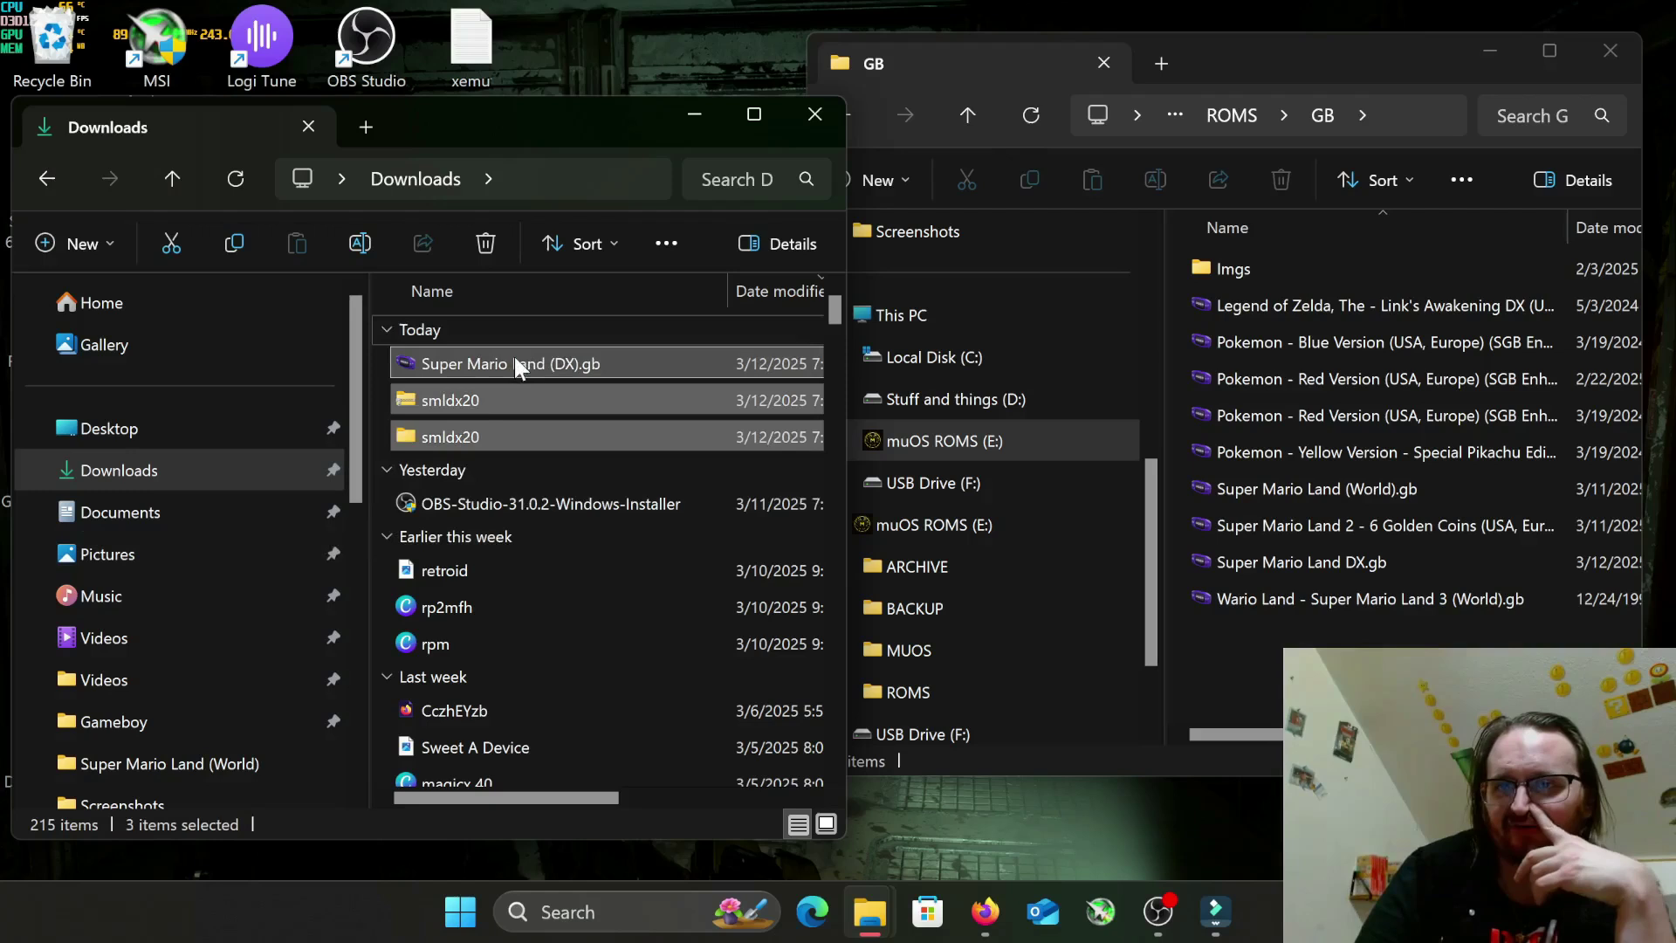
Step: Copy the three downloaded files, including Super Mario Land (DX).gb, into the SD card's GB folder
{"action": "left_click_drag", "start_coordinate": [509, 359], "coordinate": [1309, 611]}
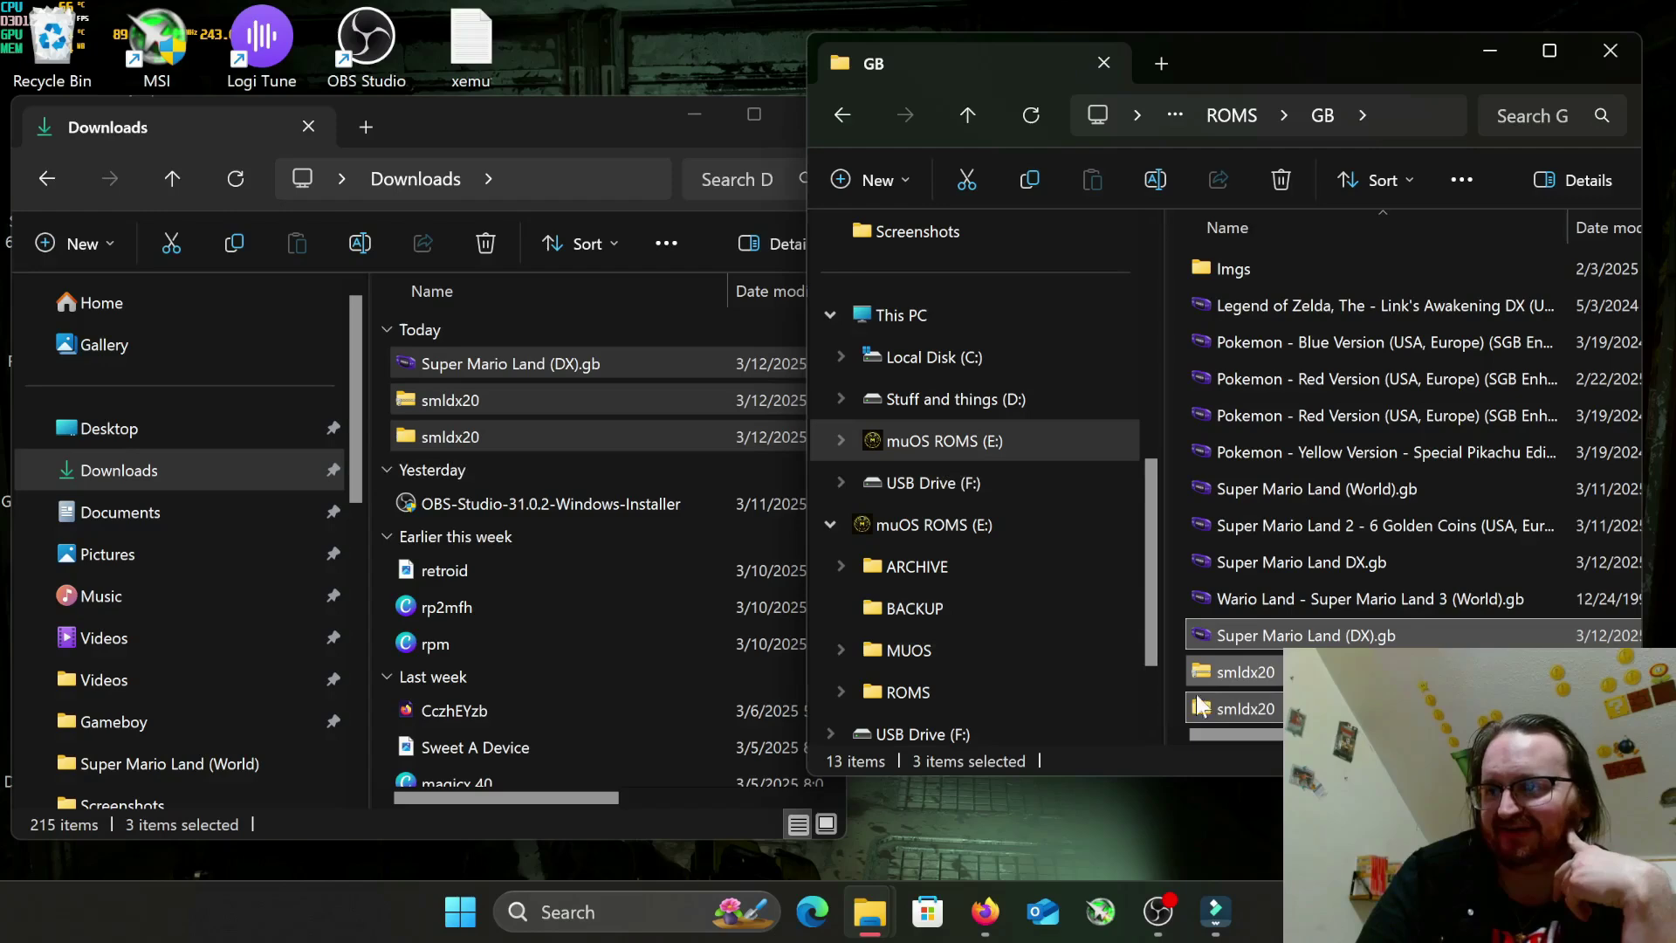
{"action": "right_click", "coordinate": [1187, 669]}
{"action": "left_click", "coordinate": [1177, 659]}
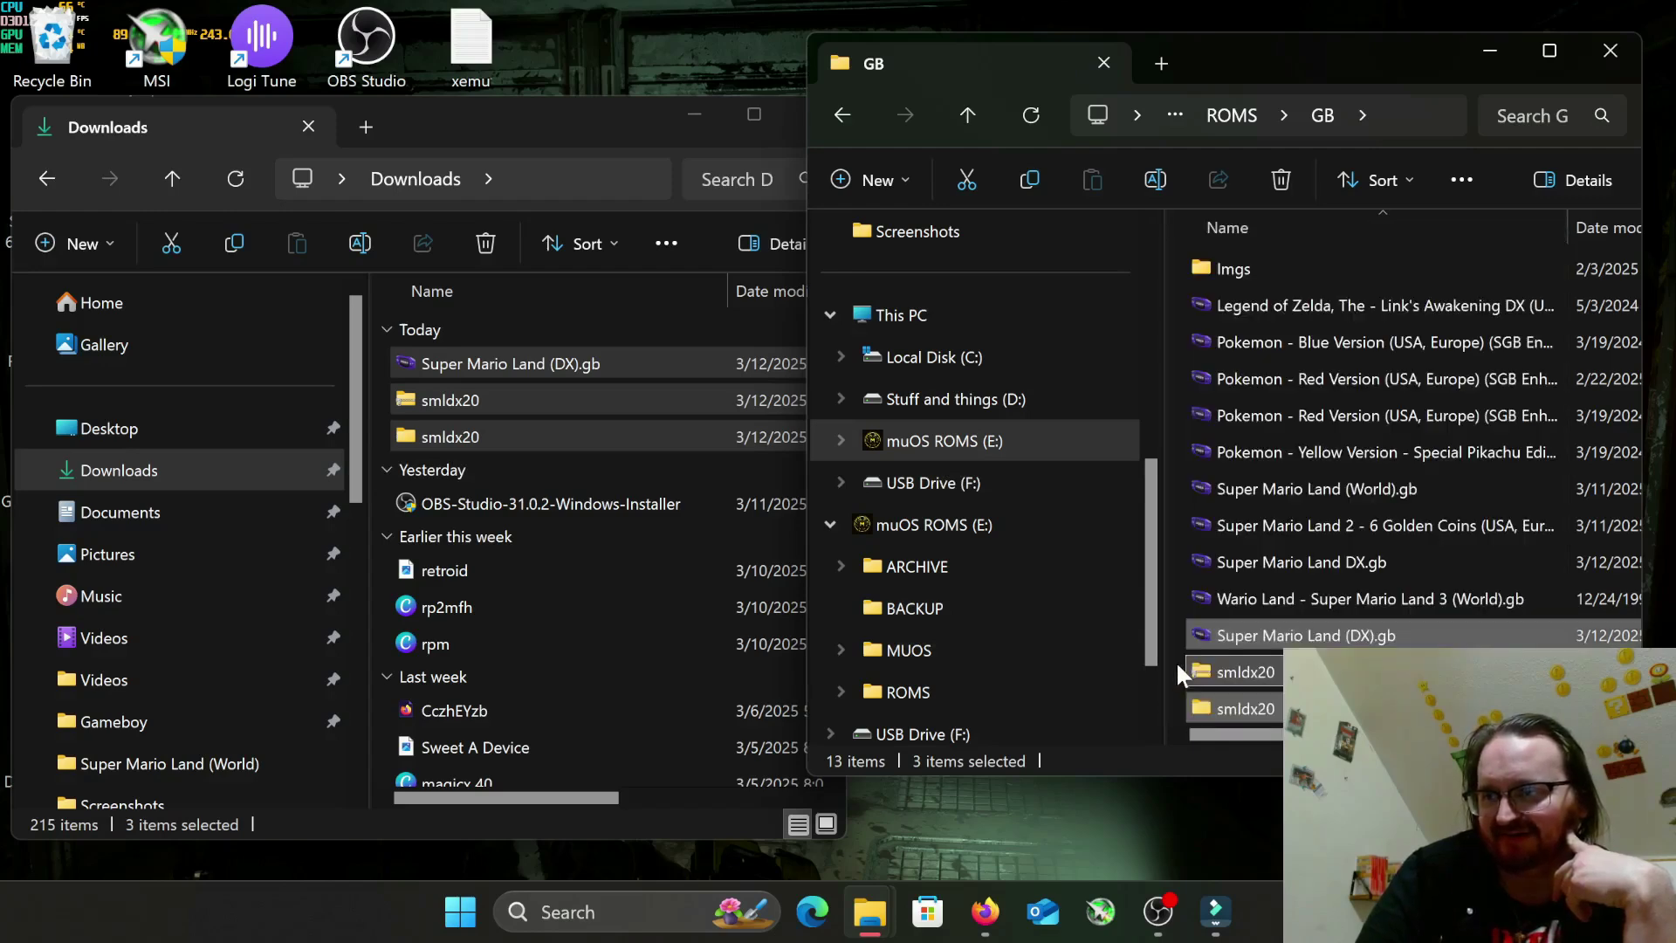
Step: Permanently delete both stray smldx20 folders from the GB folder, leaving 11 items
{"action": "left_click", "coordinate": [1197, 672]}
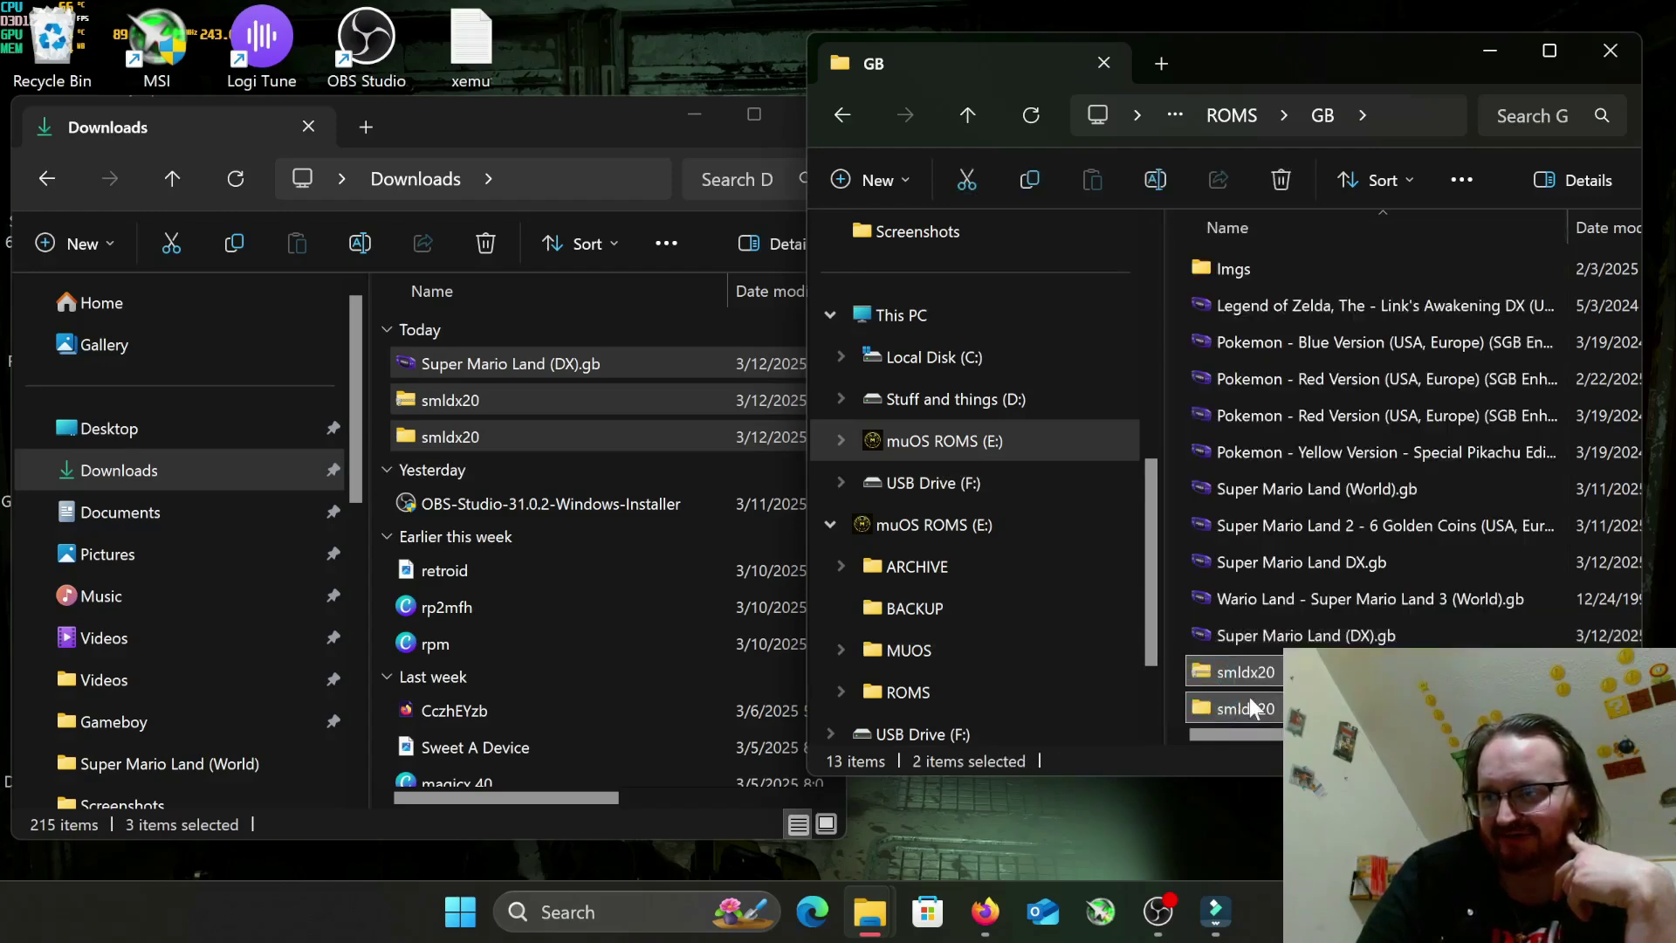
{"action": "left_click", "coordinate": [1236, 705], "text": "ctrl"}
{"action": "right_click", "coordinate": [1247, 696]}
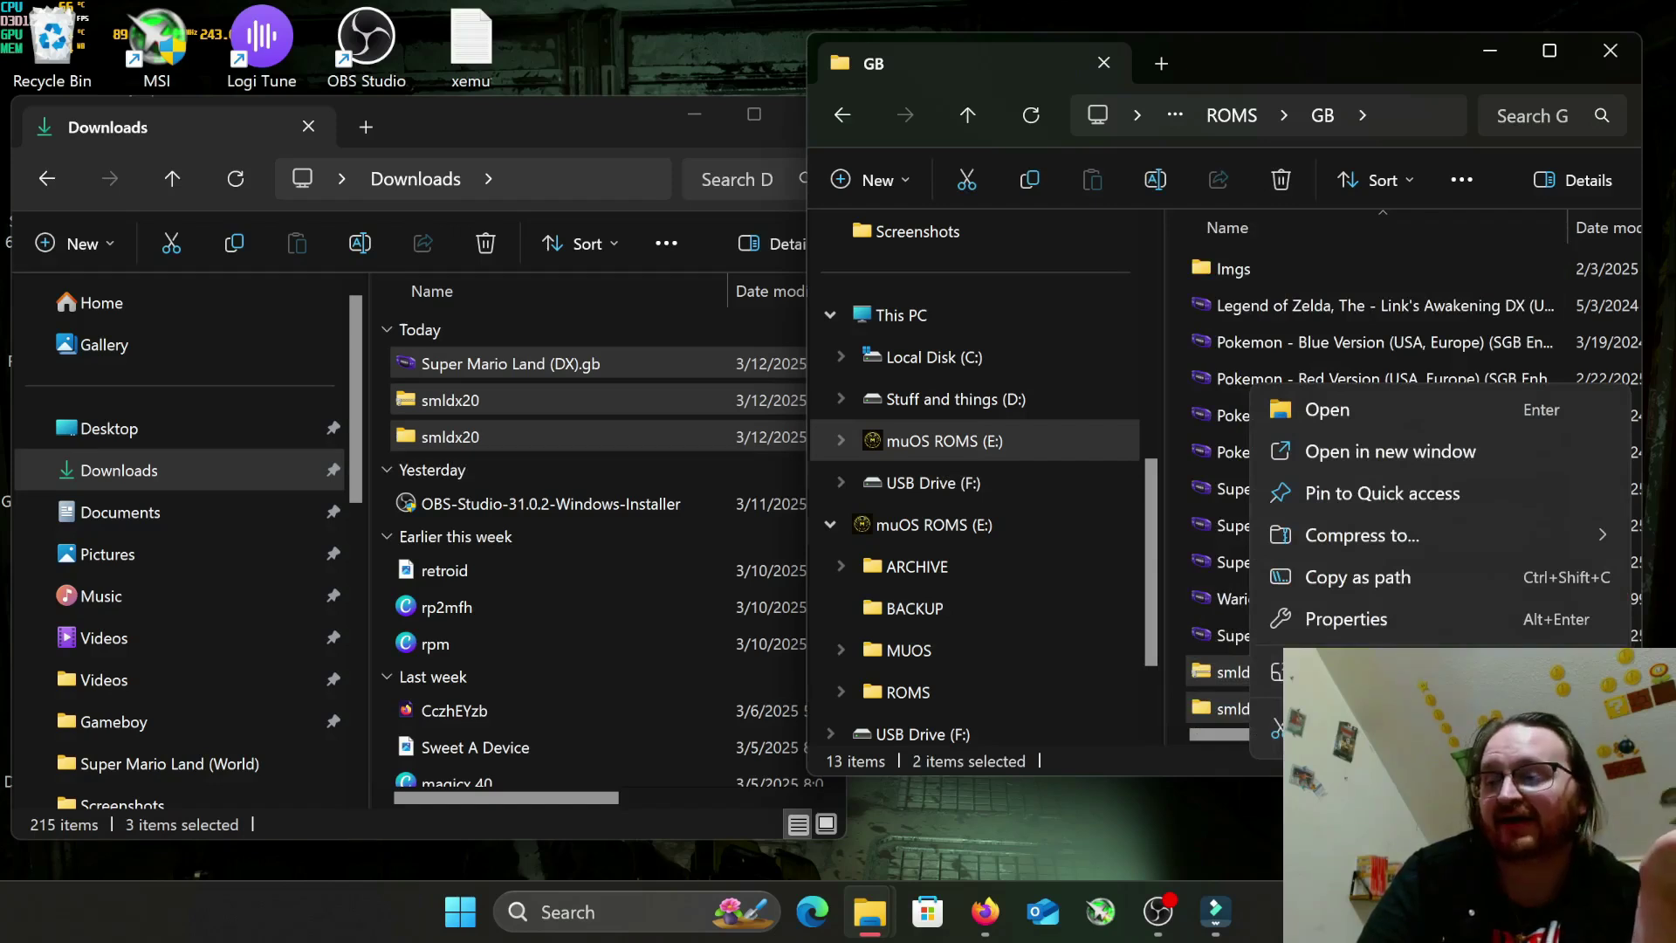
{"action": "key", "text": "Delete"}
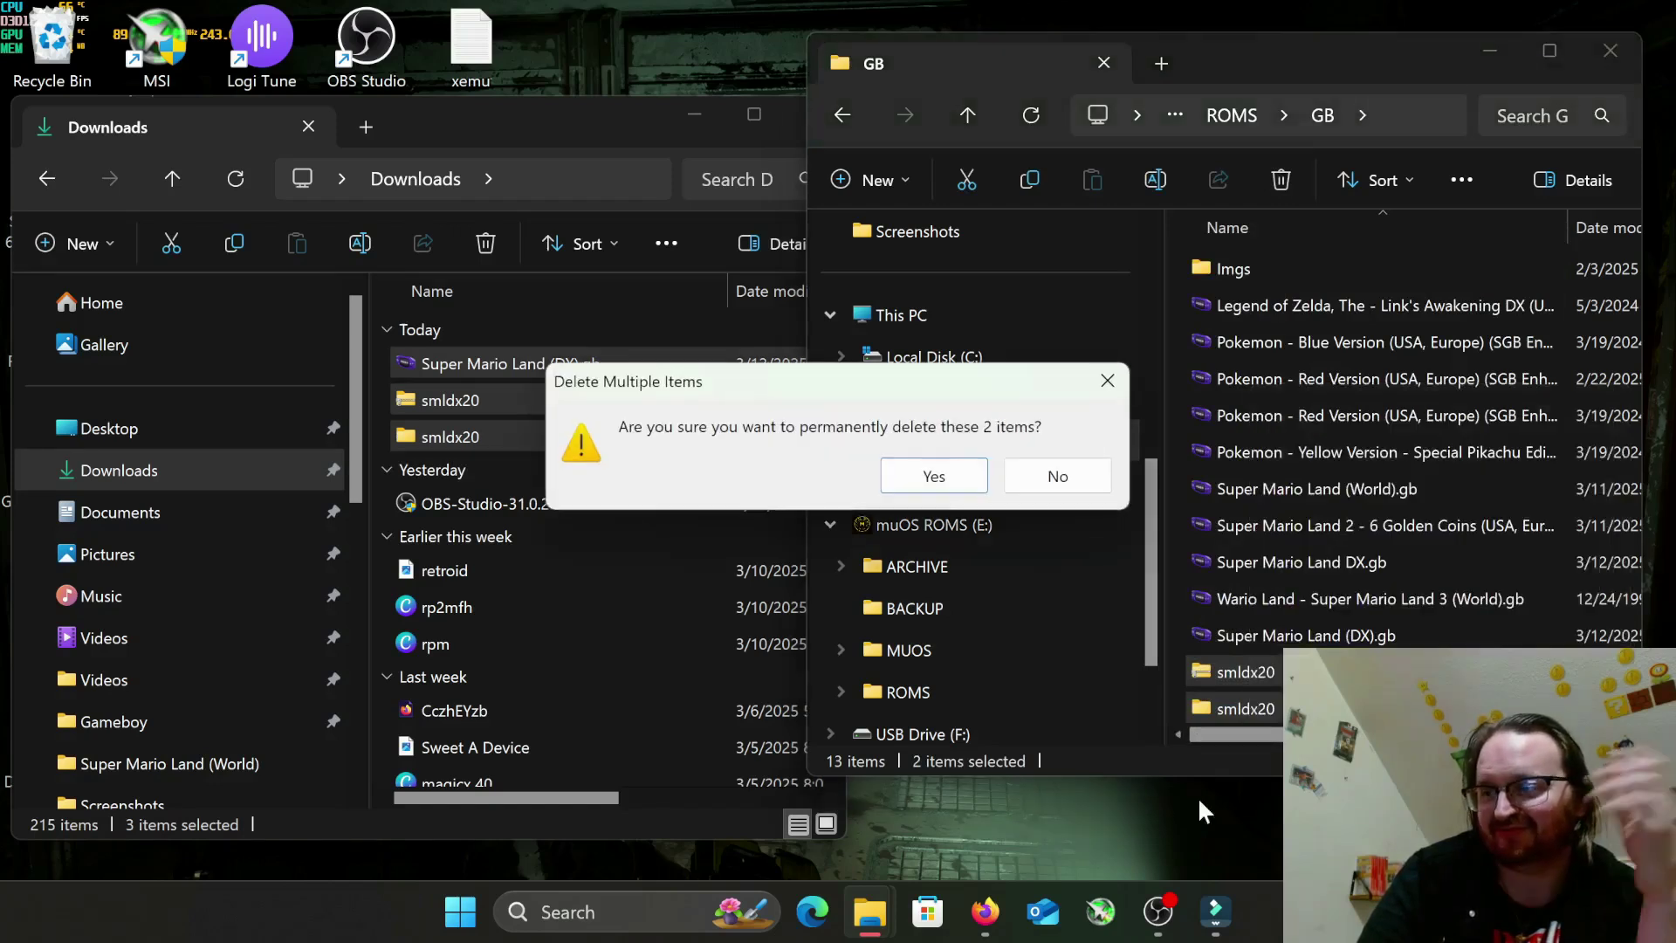
{"action": "left_click", "coordinate": [935, 475]}
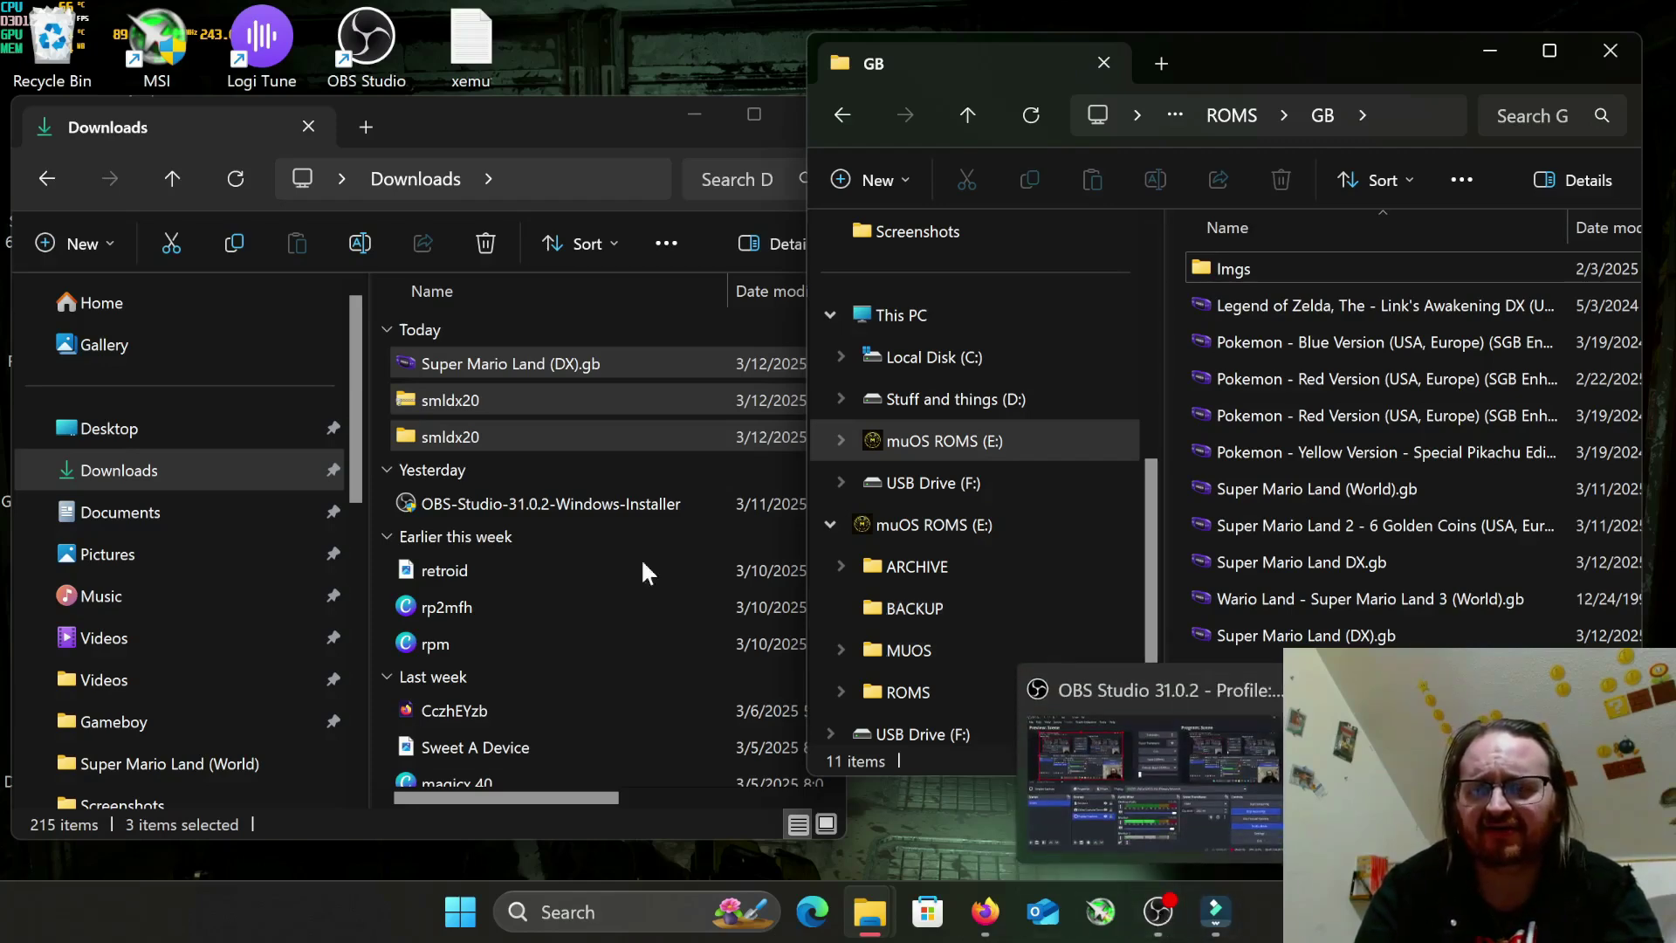
Step: Move the Downloads window up and to the right, partly over the GB folder window
{"action": "left_click_drag", "start_coordinate": [474, 113], "coordinate": [590, 88]}
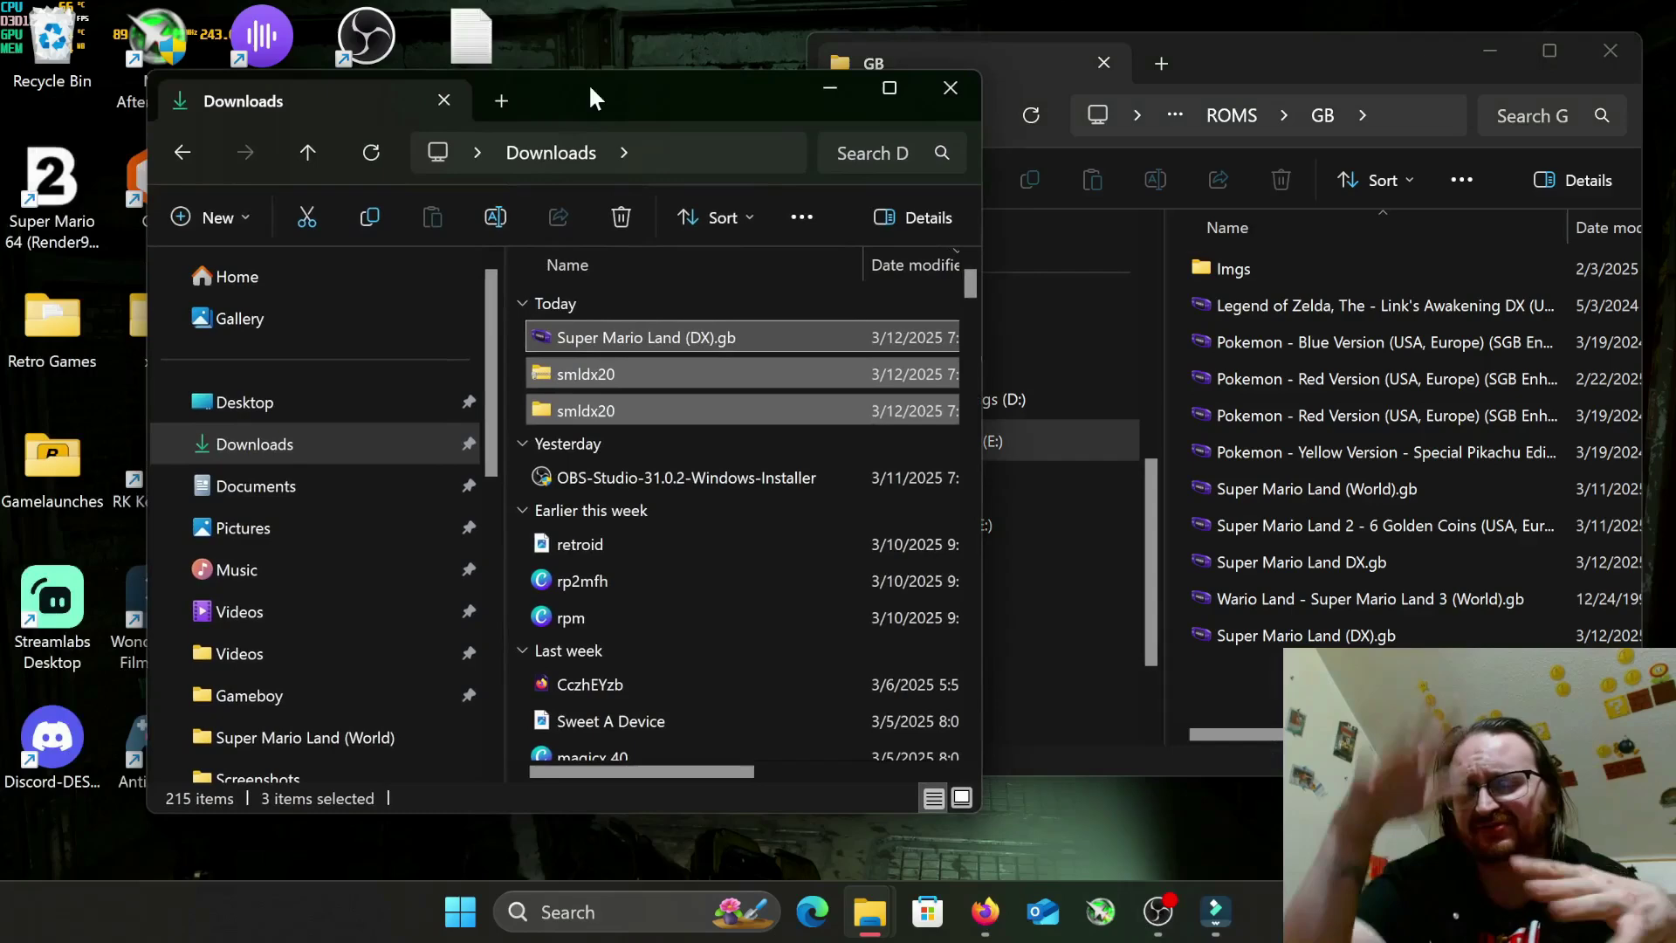